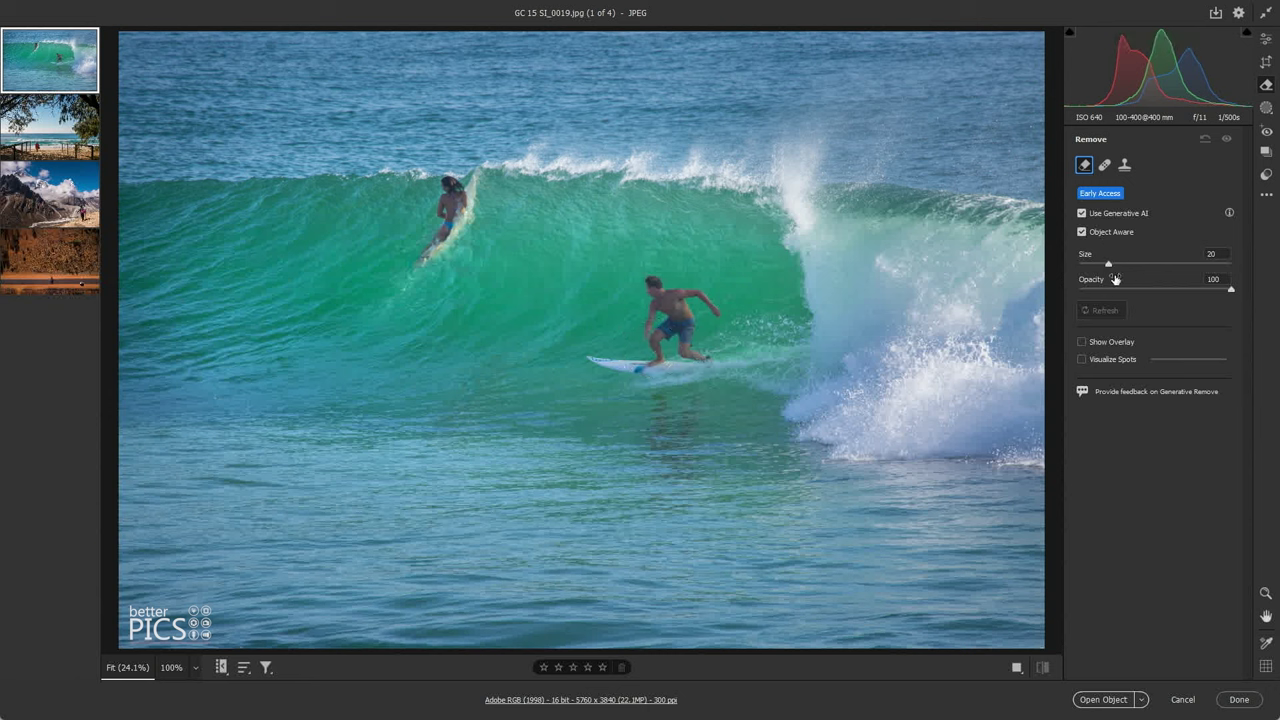
- Resize the Remove brush to fit the left surfer
mouse_move(1106, 264)
left_mouse_down()
mouse_move(1151, 264)
mouse_move(1121, 264)
left_mouse_up()
left_click(1210, 282)
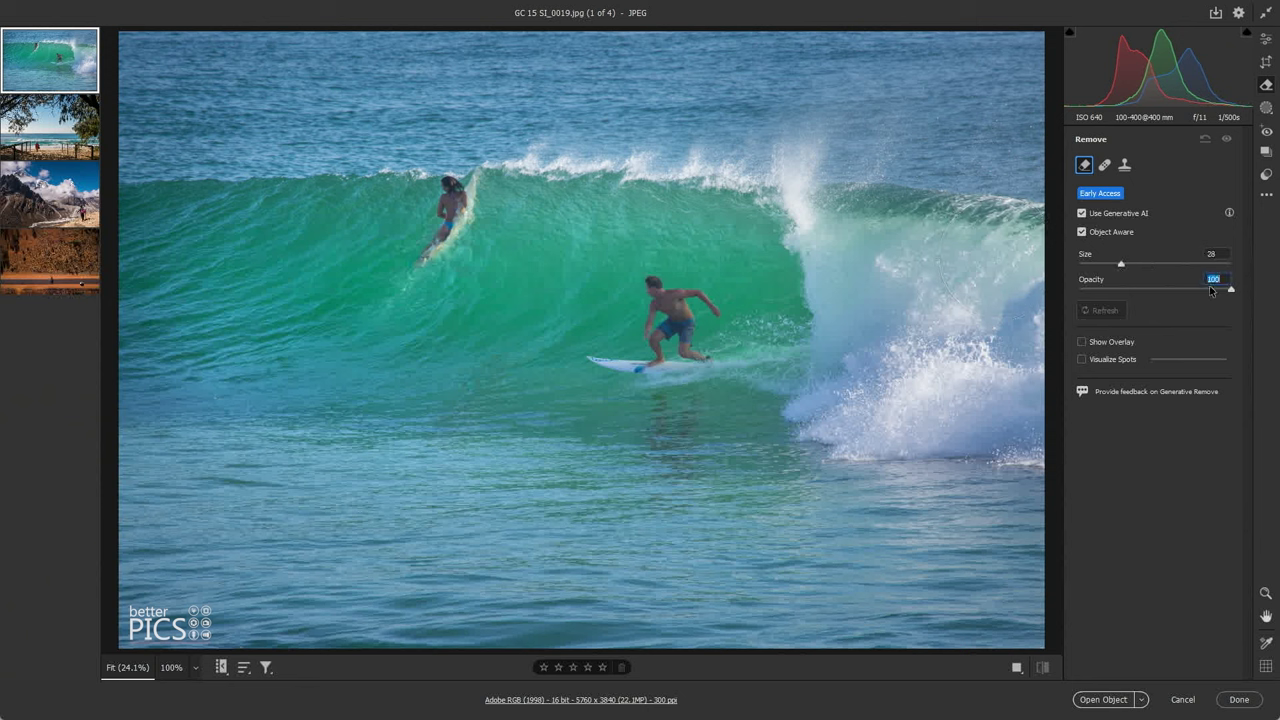
left_click(1120, 264)
left_click_drag(1119, 264, 1109, 268)
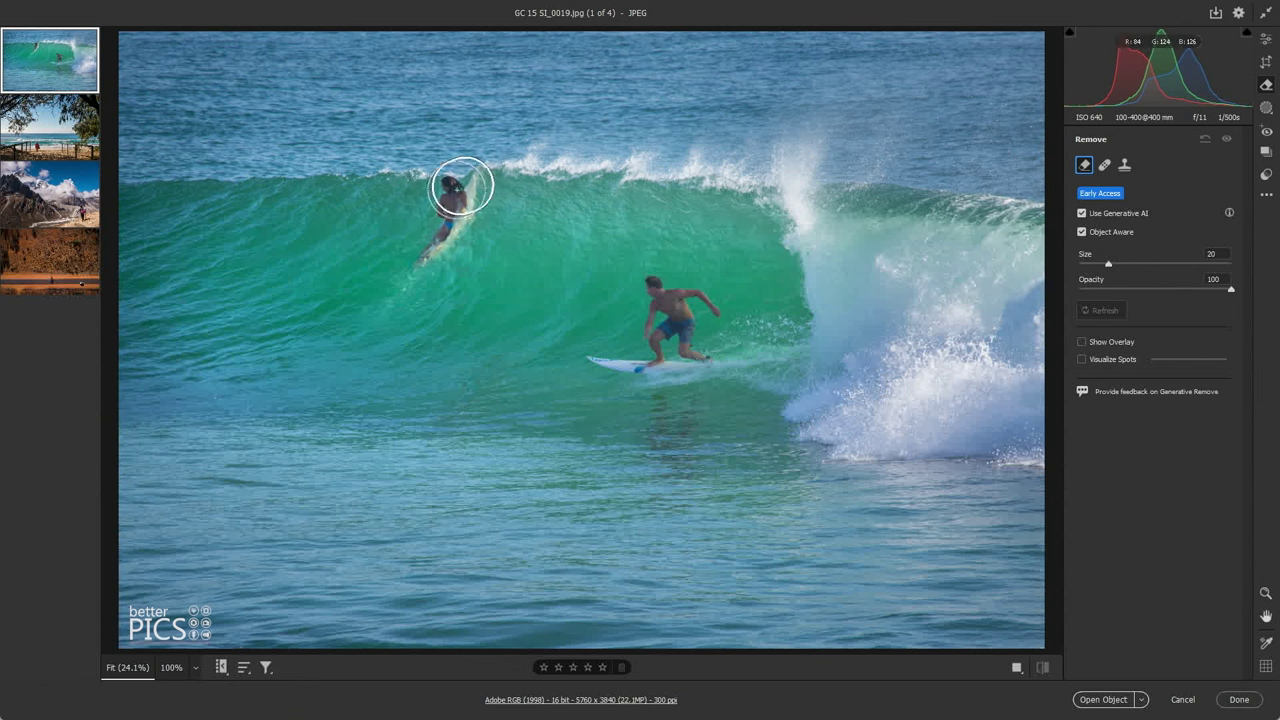
- Paint over the left surfer on the wave and apply the generative removal
left_click_drag(453, 212, 423, 266)
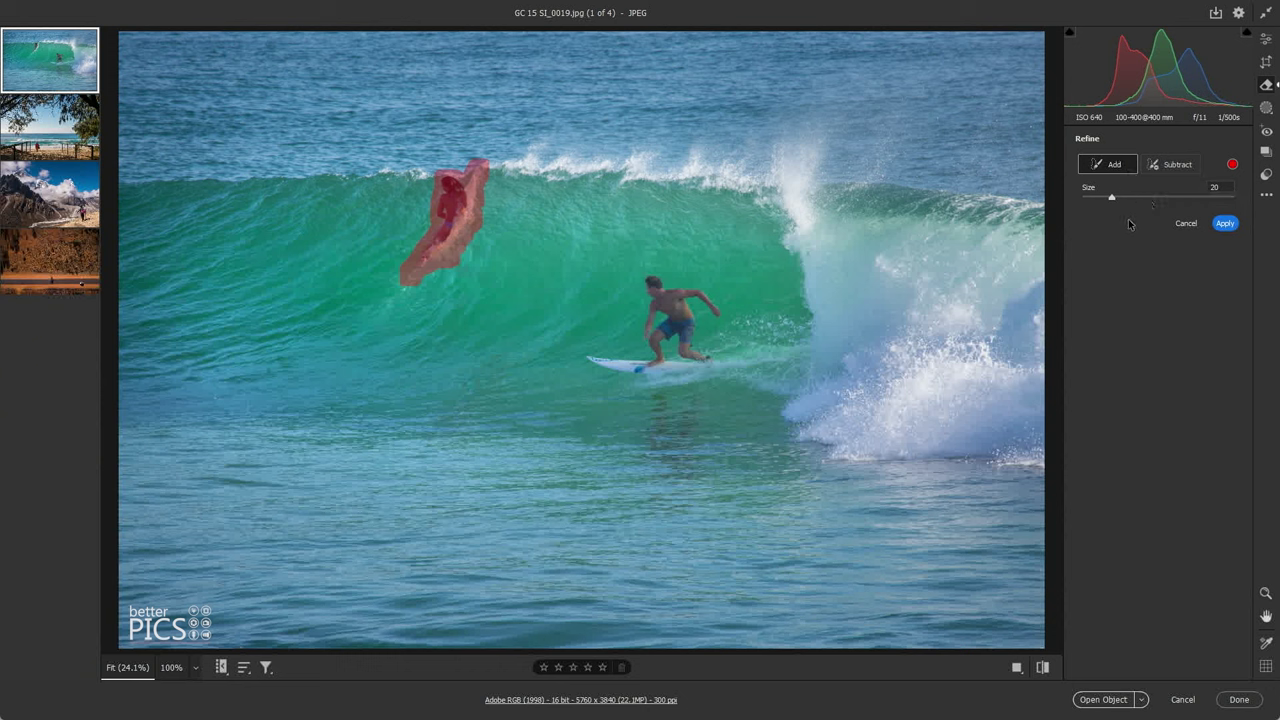
left_click_drag(1113, 199, 1112, 199)
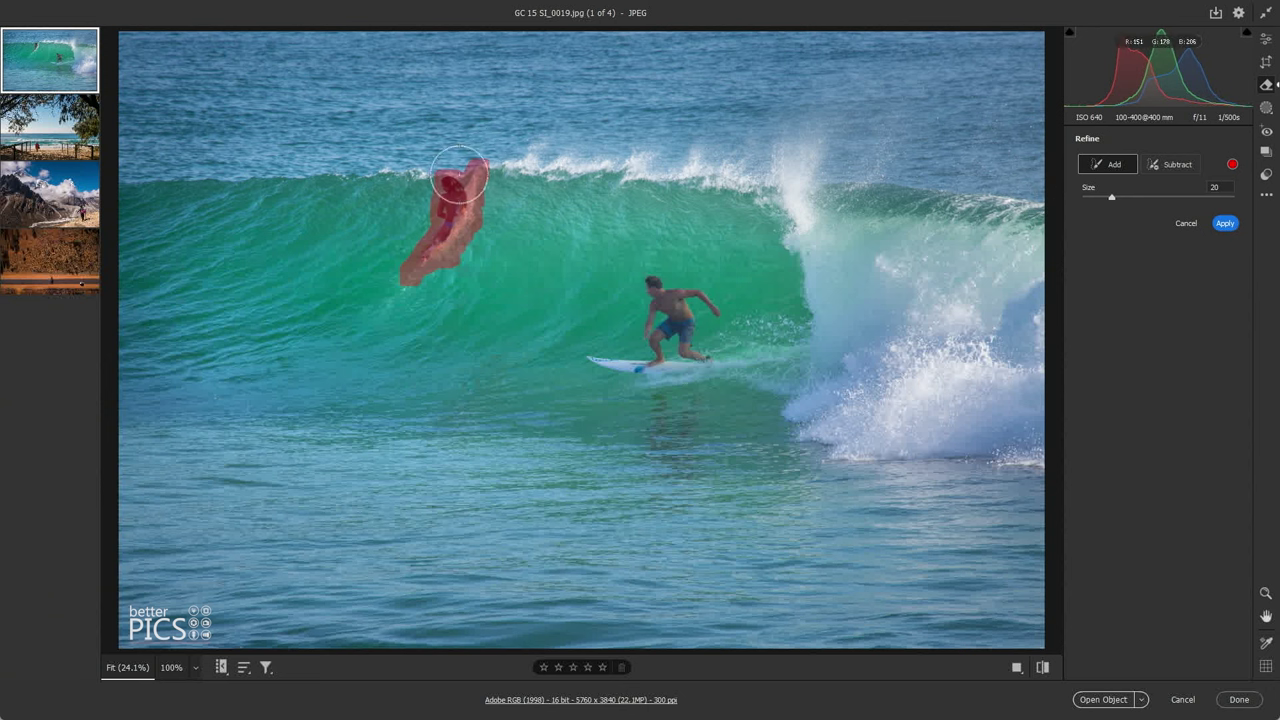
left_click(1222, 224)
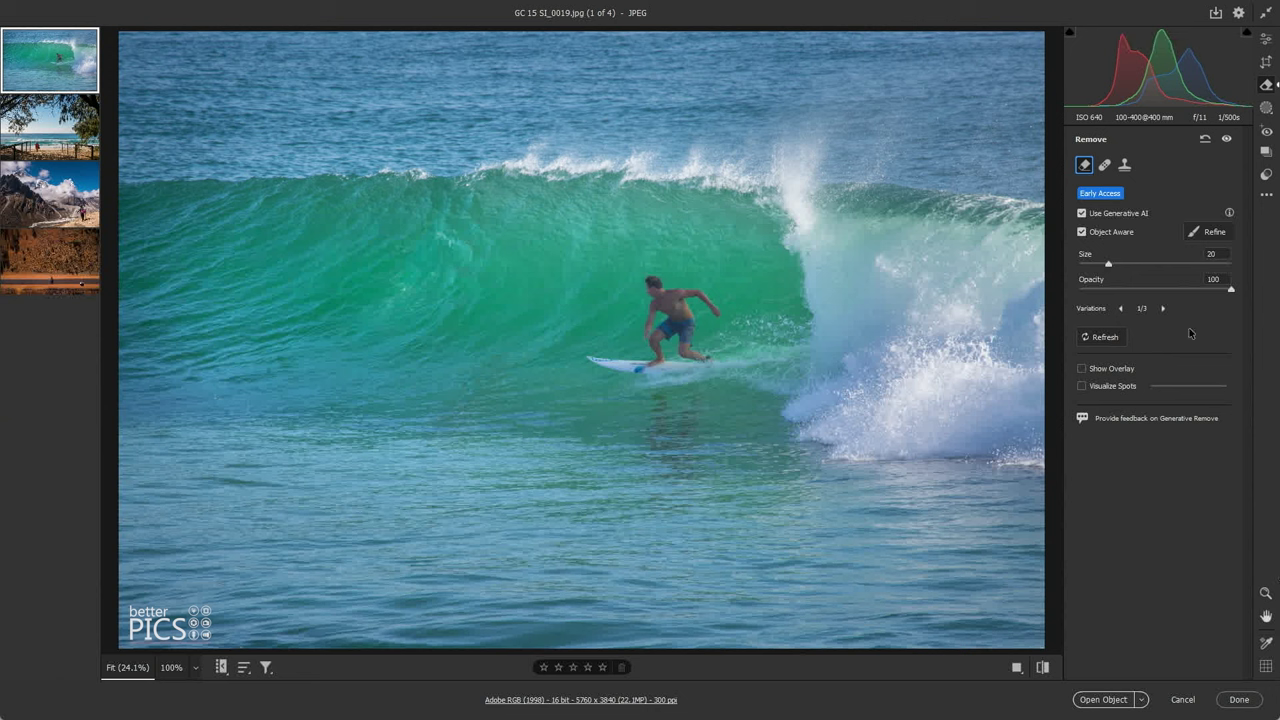
- Step back and forth through the three generated fill variations
left_click(1163, 309)
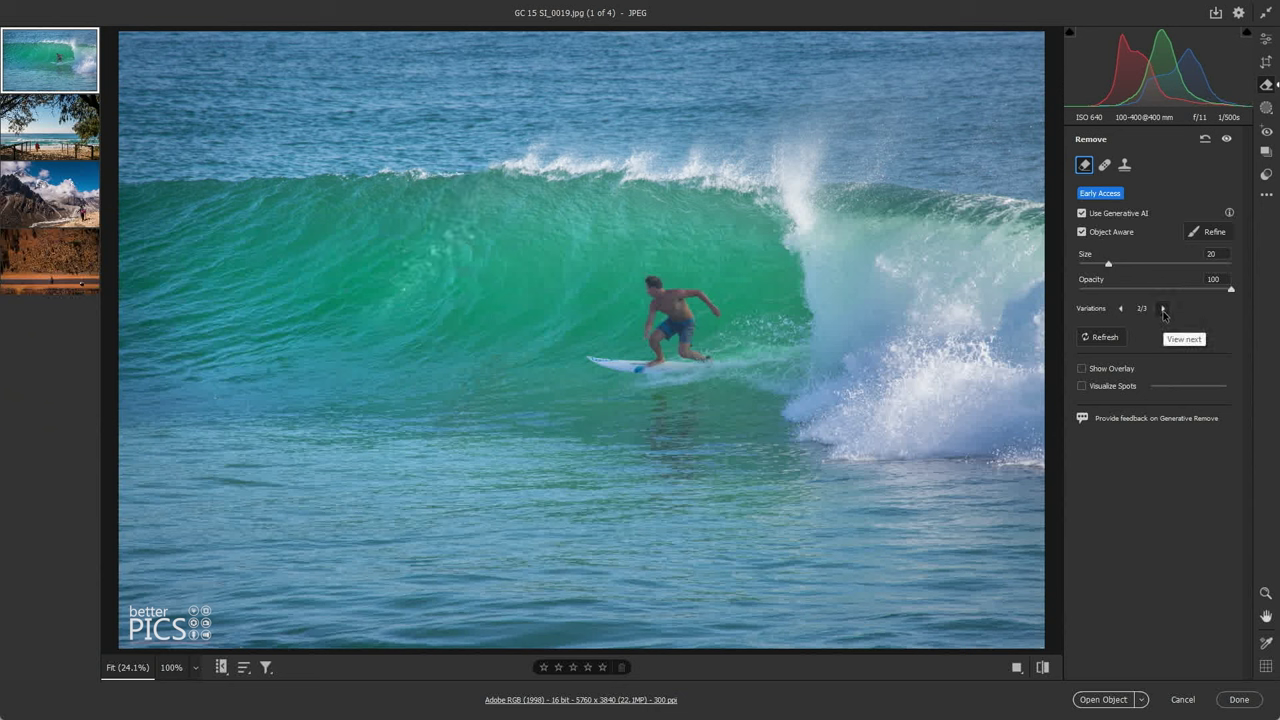
left_click(1163, 309)
left_click(1163, 309)
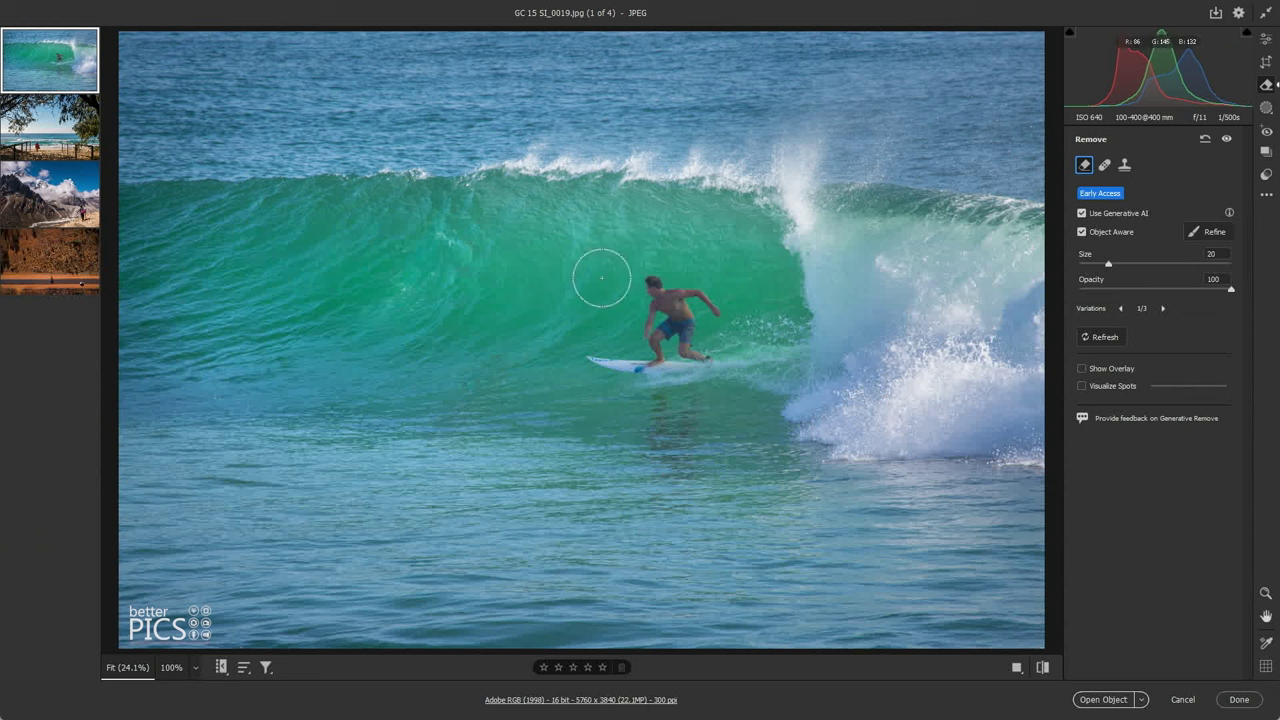
left_click(1163, 309)
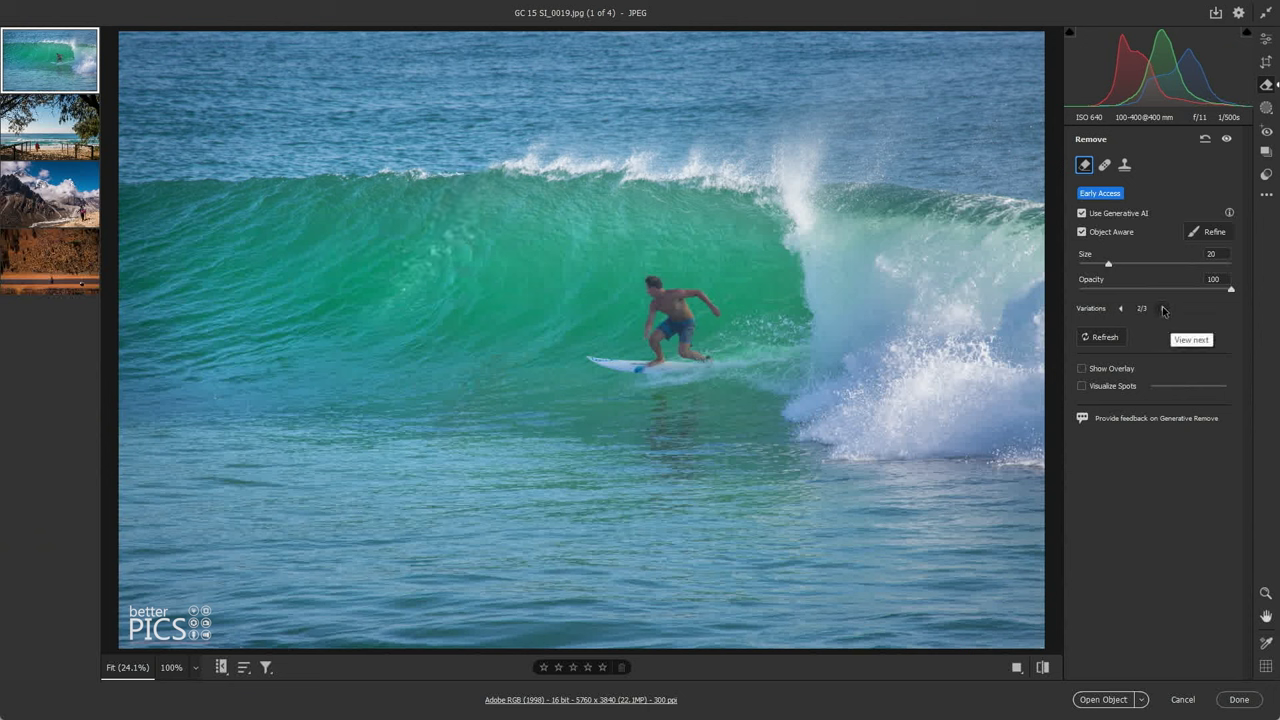
left_click(1163, 309)
- Refresh to generate a new set of fills and settle on variation 1 of 3
left_click(1104, 337)
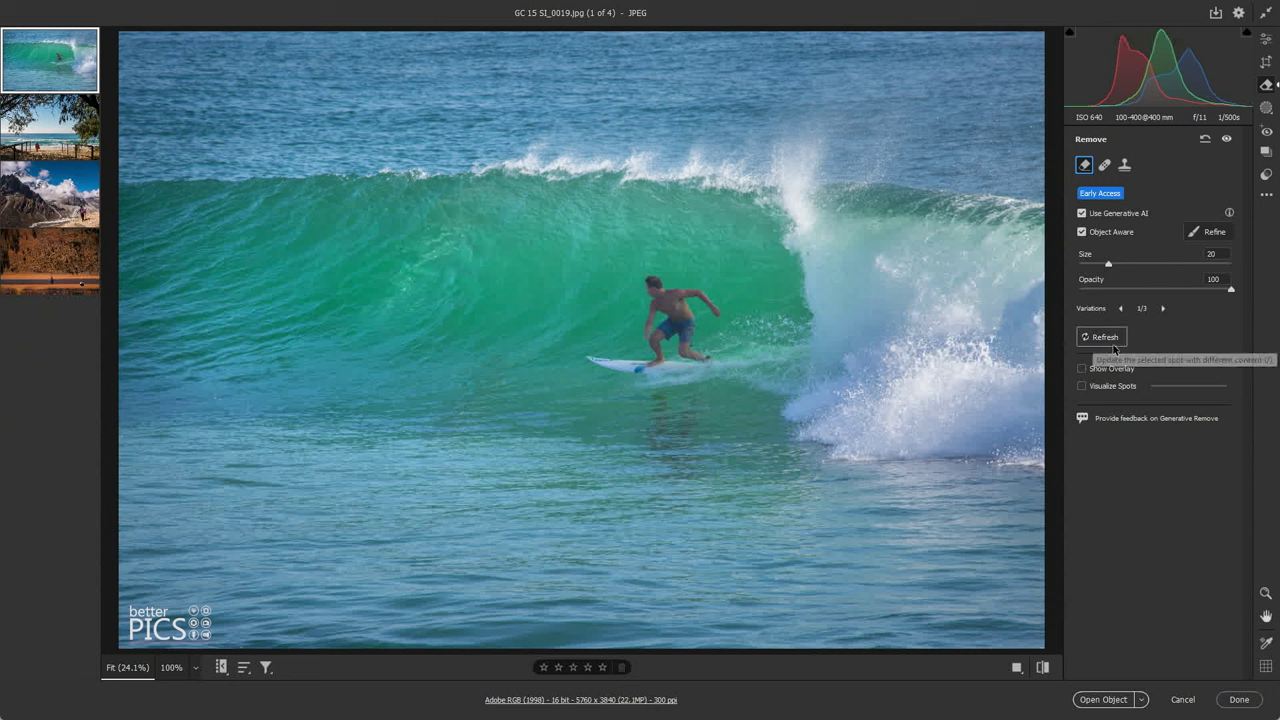
left_click(1162, 311)
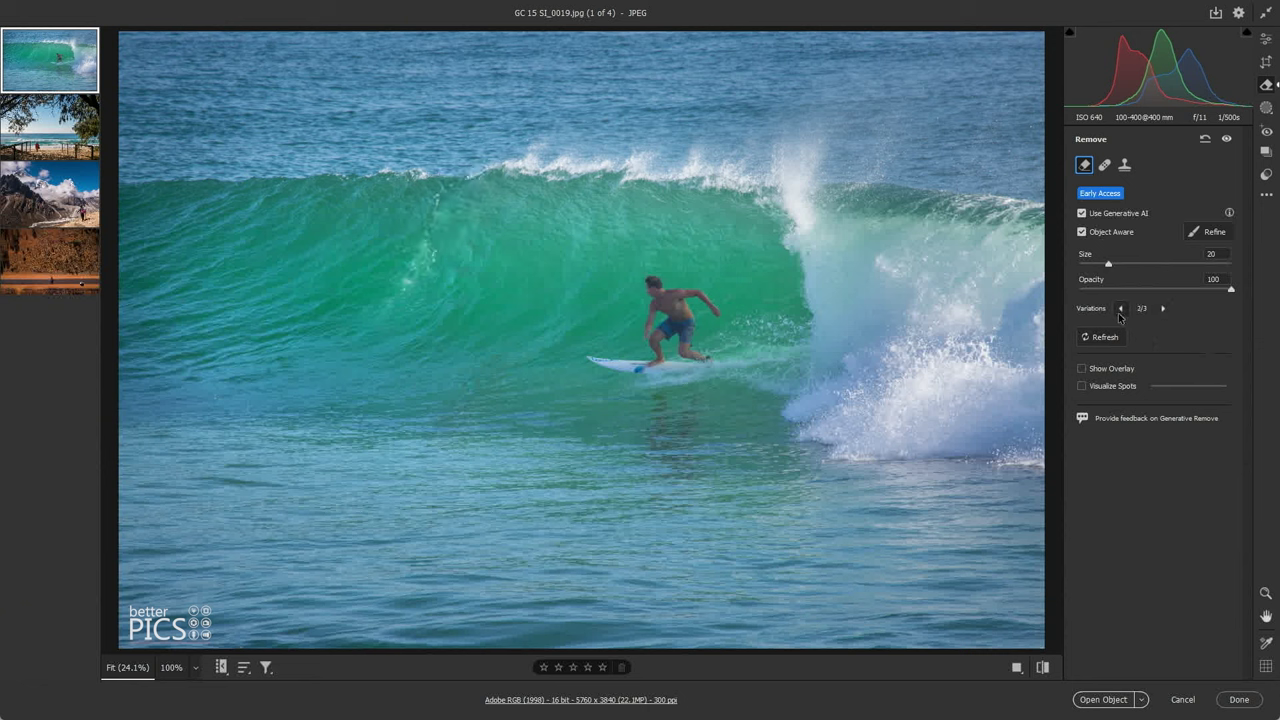
left_click(1120, 309)
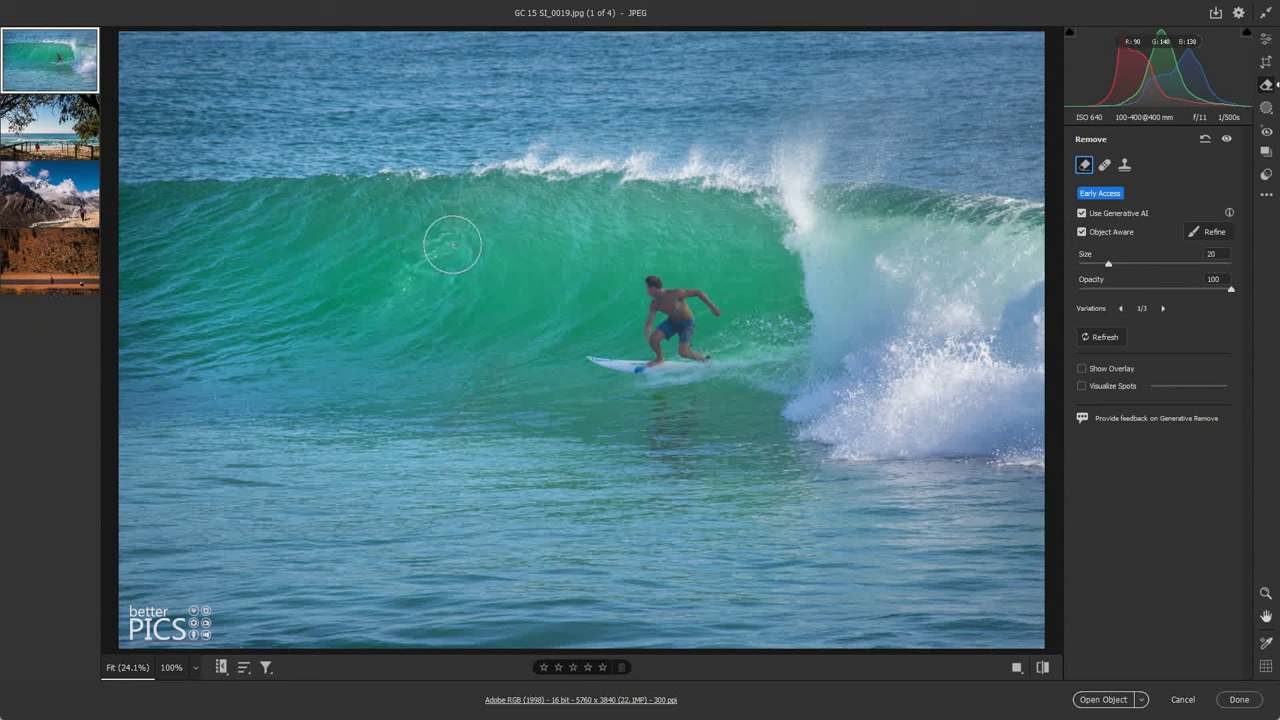
- Paint another removal stroke over the wave and settle on fill variation 2 of 3
mouse_move(508, 214)
left_mouse_down()
mouse_move(400, 217)
mouse_move(398, 239)
mouse_move(507, 236)
mouse_move(516, 253)
mouse_move(340, 279)
mouse_move(381, 293)
mouse_move(476, 290)
mouse_move(469, 303)
mouse_move(358, 304)
mouse_move(345, 270)
left_mouse_up()
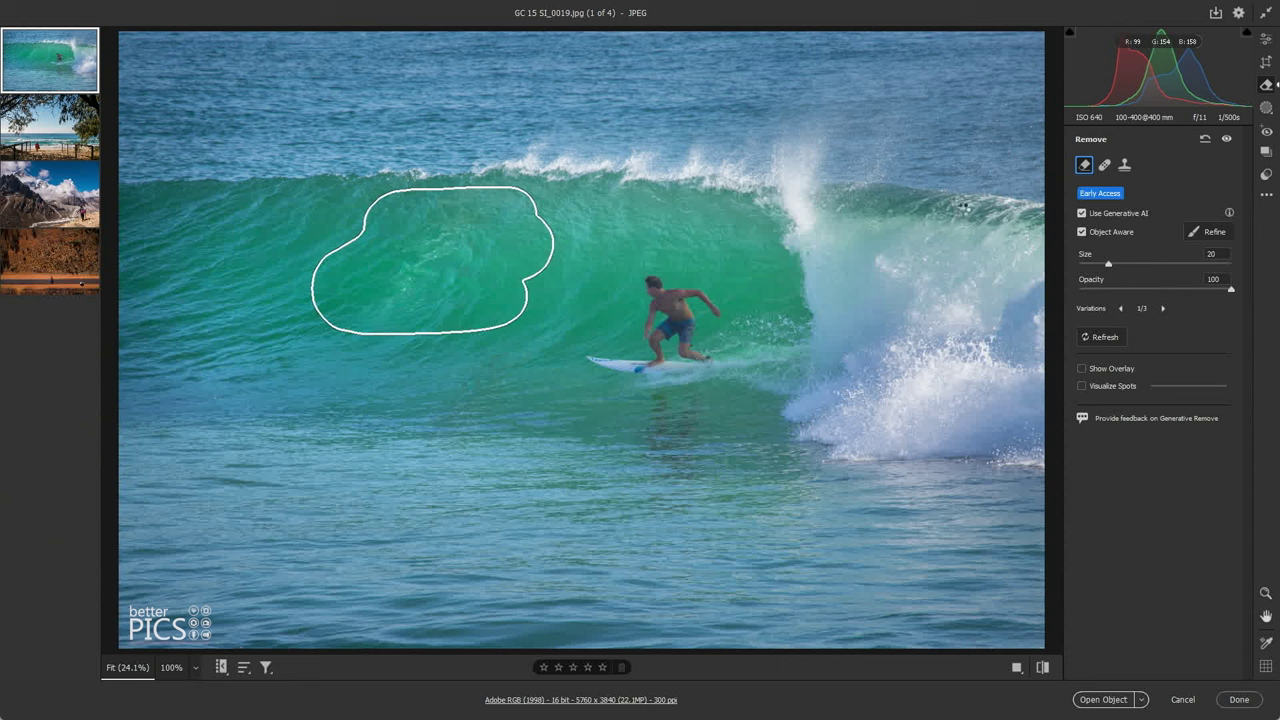
left_click(1162, 309)
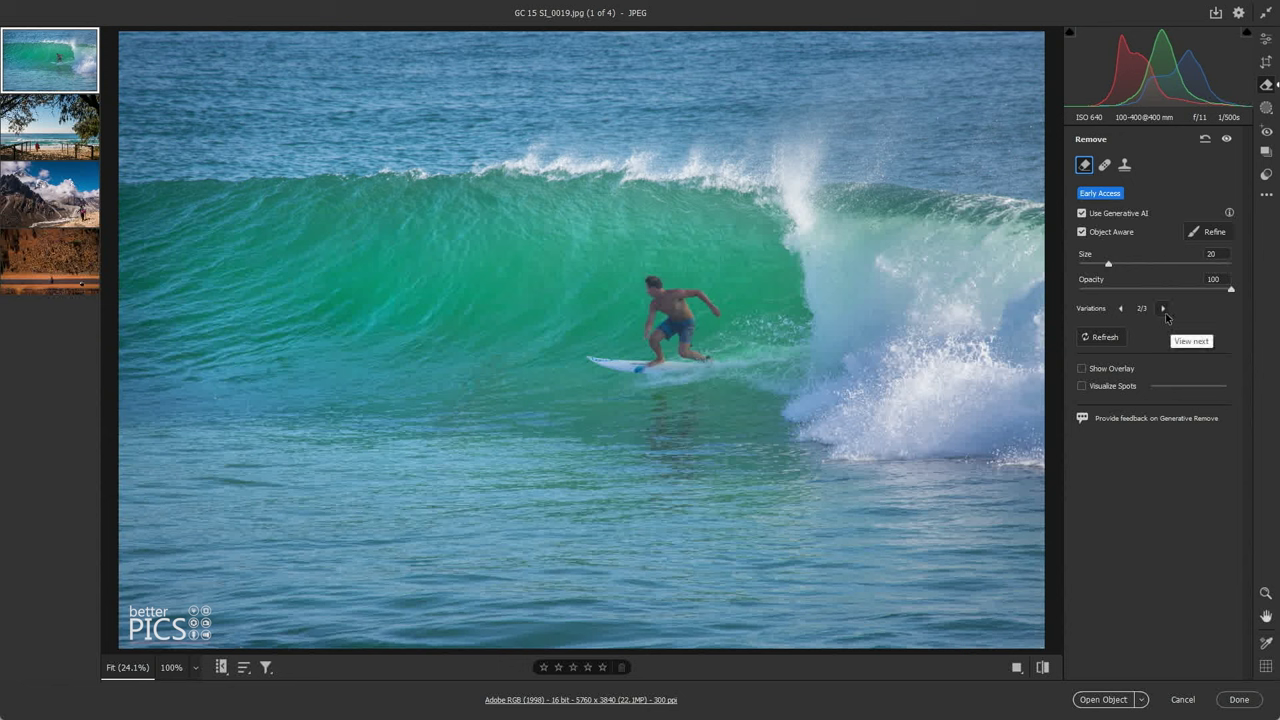
left_click(1168, 310)
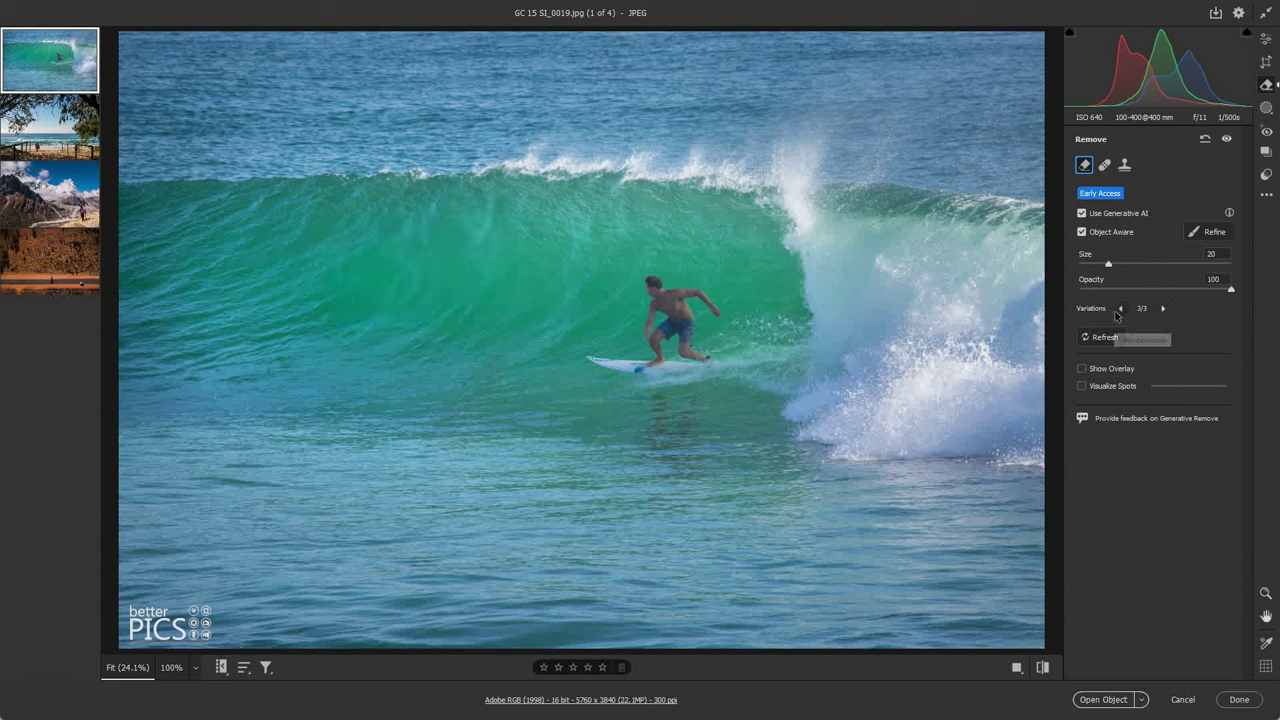
left_click(1120, 309)
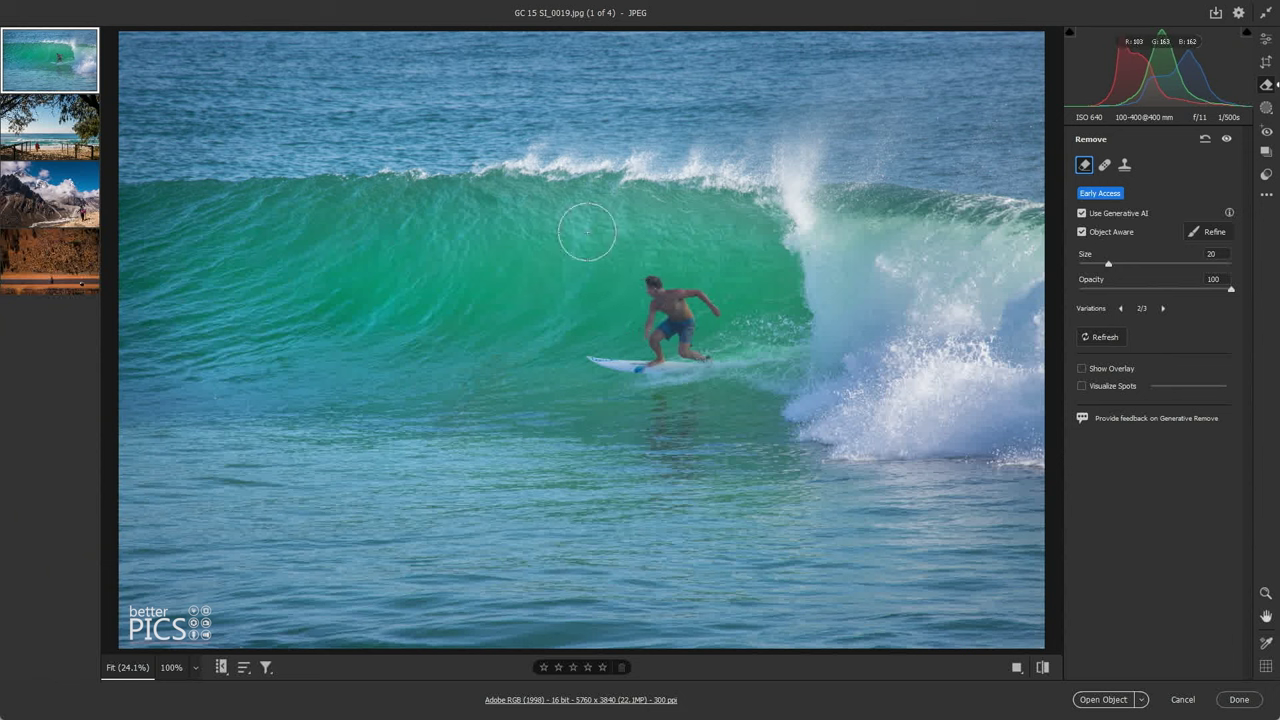
- Open the beach photo, zoom to 100% on the woman, and mask her with Remove
left_click(61, 150)
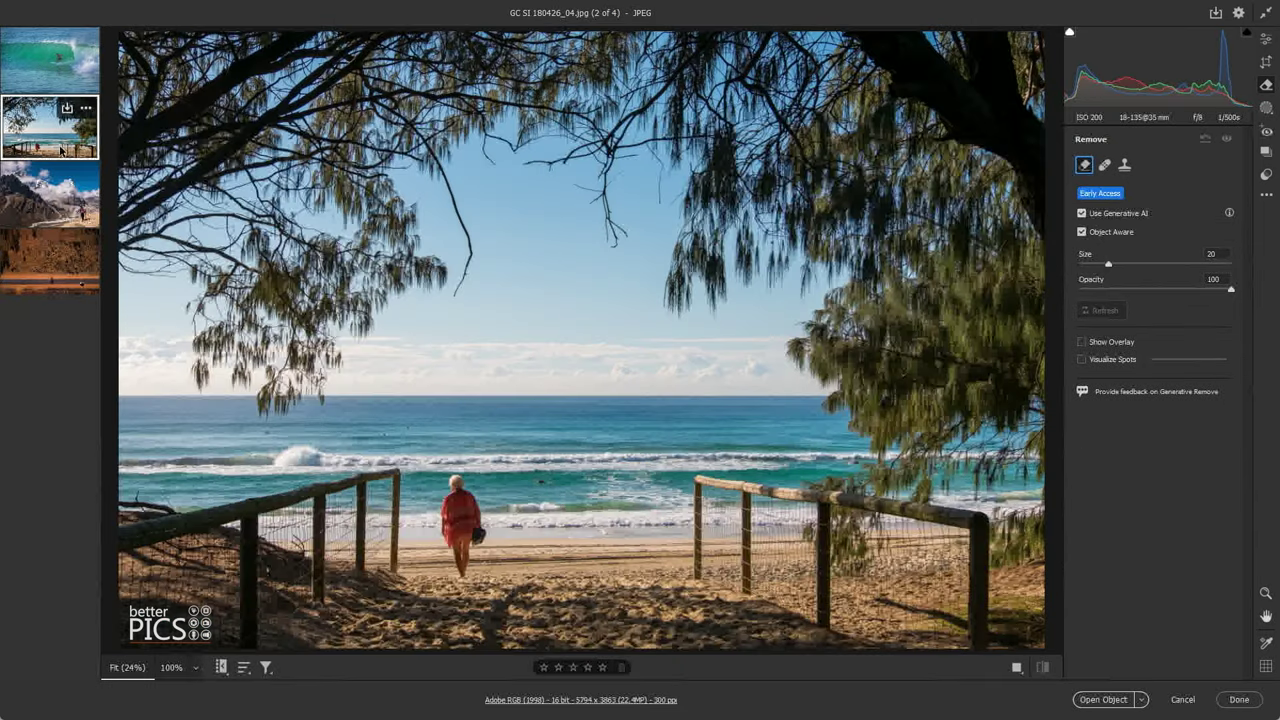
key("z")
left_click(505, 565)
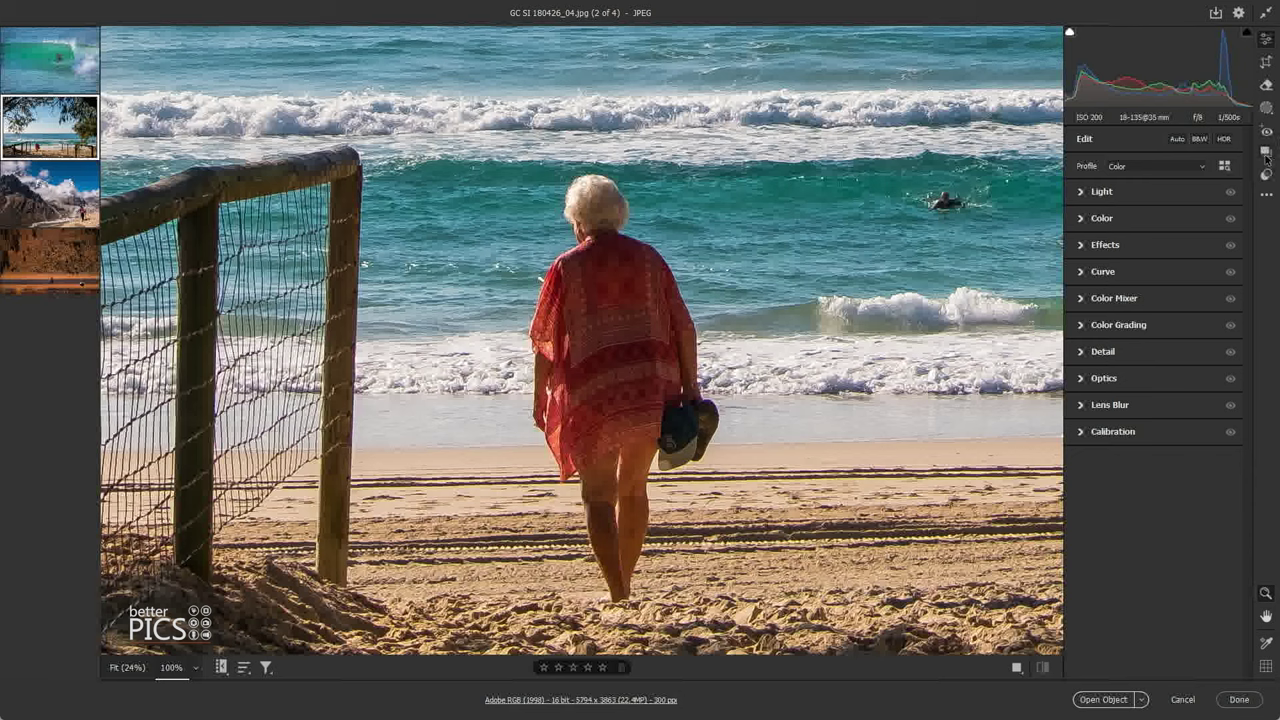
left_click(1267, 86)
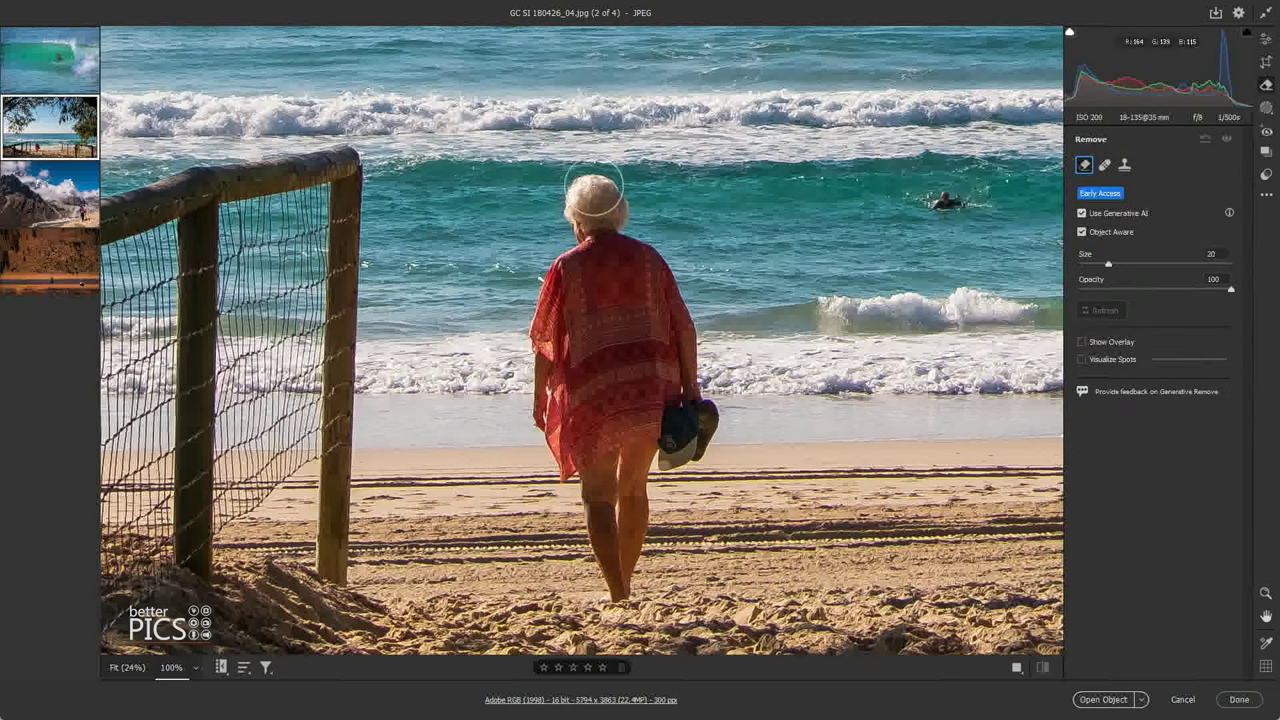
mouse_move(589, 193)
left_mouse_down()
mouse_move(552, 290)
mouse_move(545, 424)
mouse_move(615, 590)
mouse_move(631, 519)
mouse_move(660, 466)
mouse_move(698, 440)
mouse_move(705, 400)
mouse_move(660, 262)
mouse_move(620, 200)
mouse_move(582, 212)
mouse_move(585, 450)
mouse_move(606, 500)
mouse_move(665, 400)
mouse_move(628, 293)
mouse_move(617, 462)
left_mouse_up()
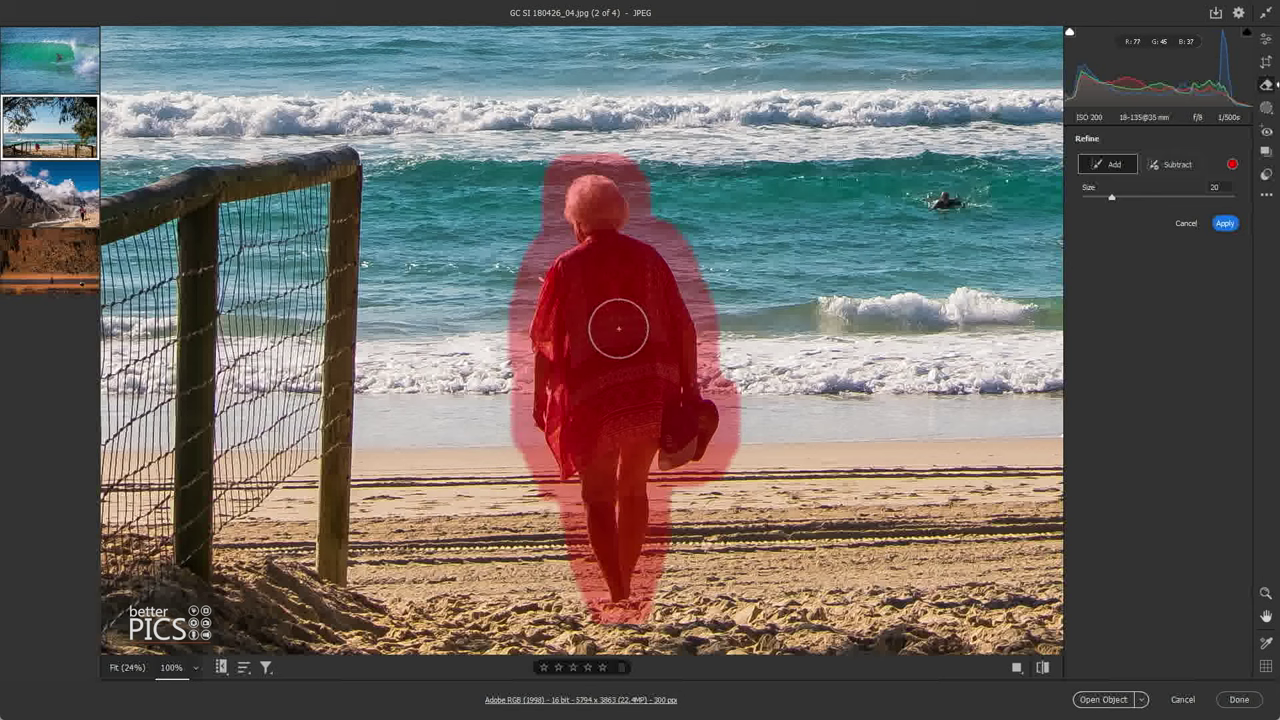
- Remove the woman using fill variation 3 of 3, then open the mountain hiker photo
left_click(1228, 224)
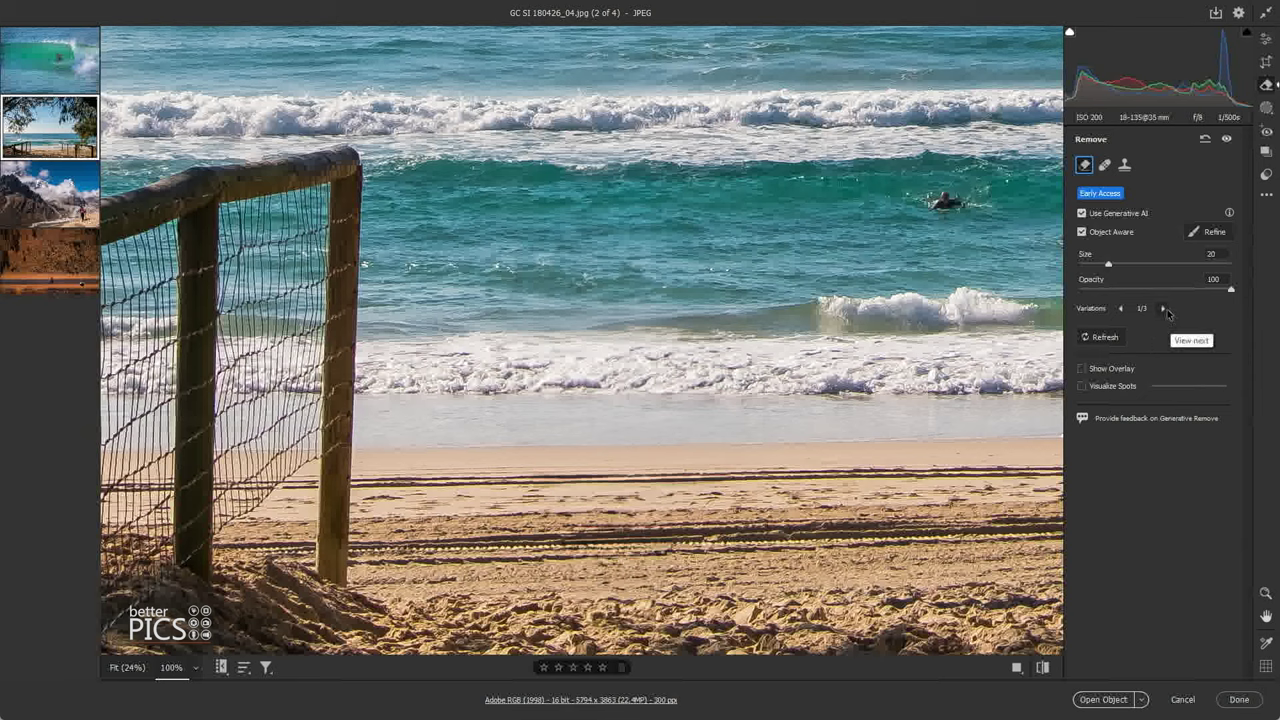
left_click(1164, 309)
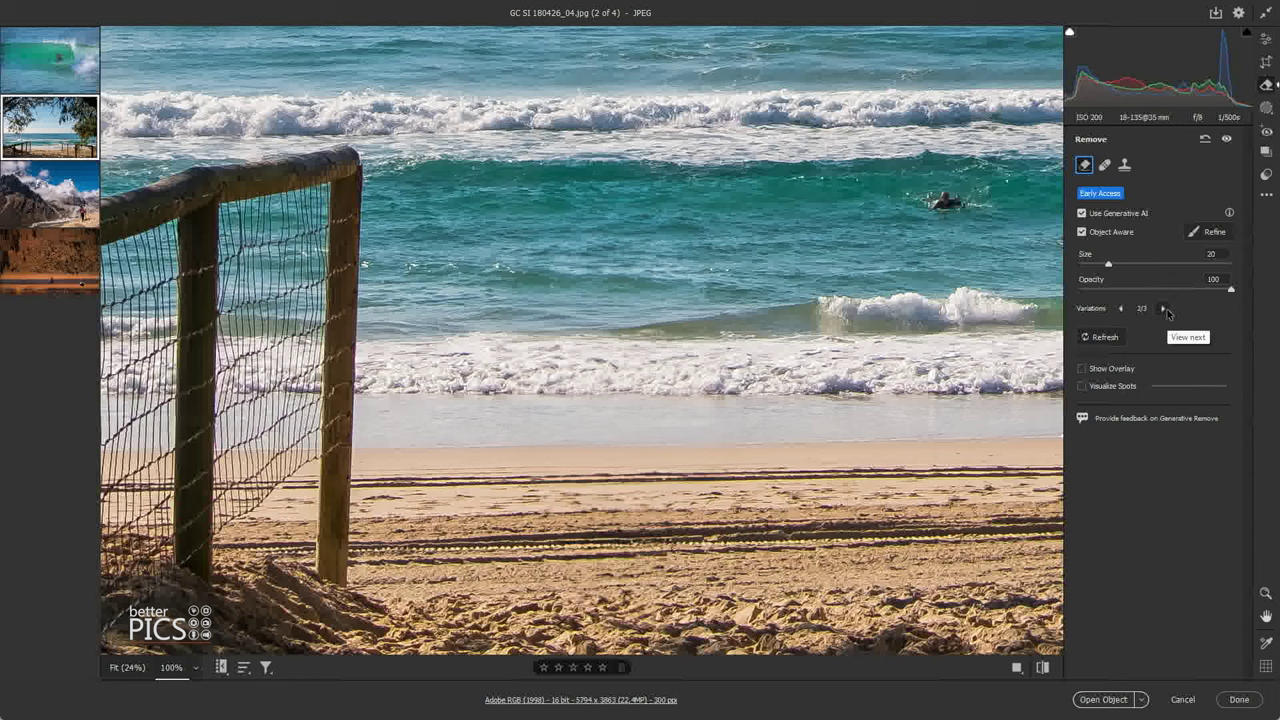
left_click(1165, 310)
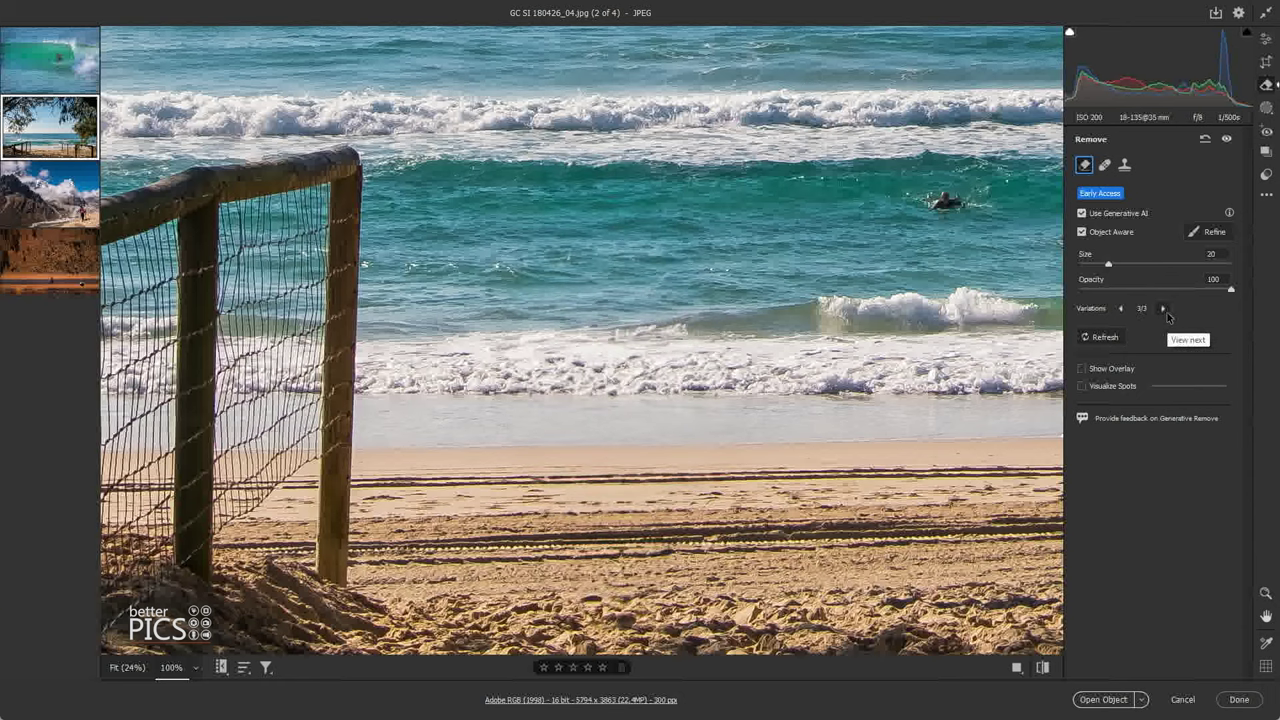
left_click(1120, 309)
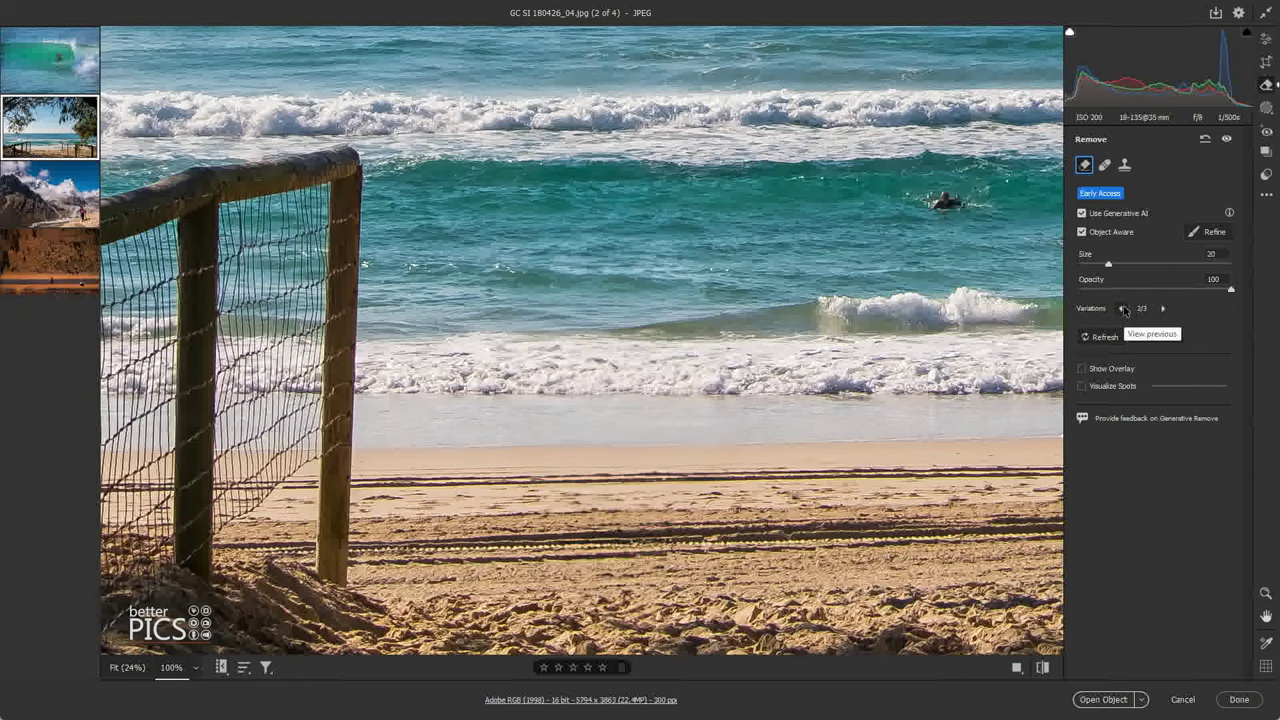
left_click(1120, 309)
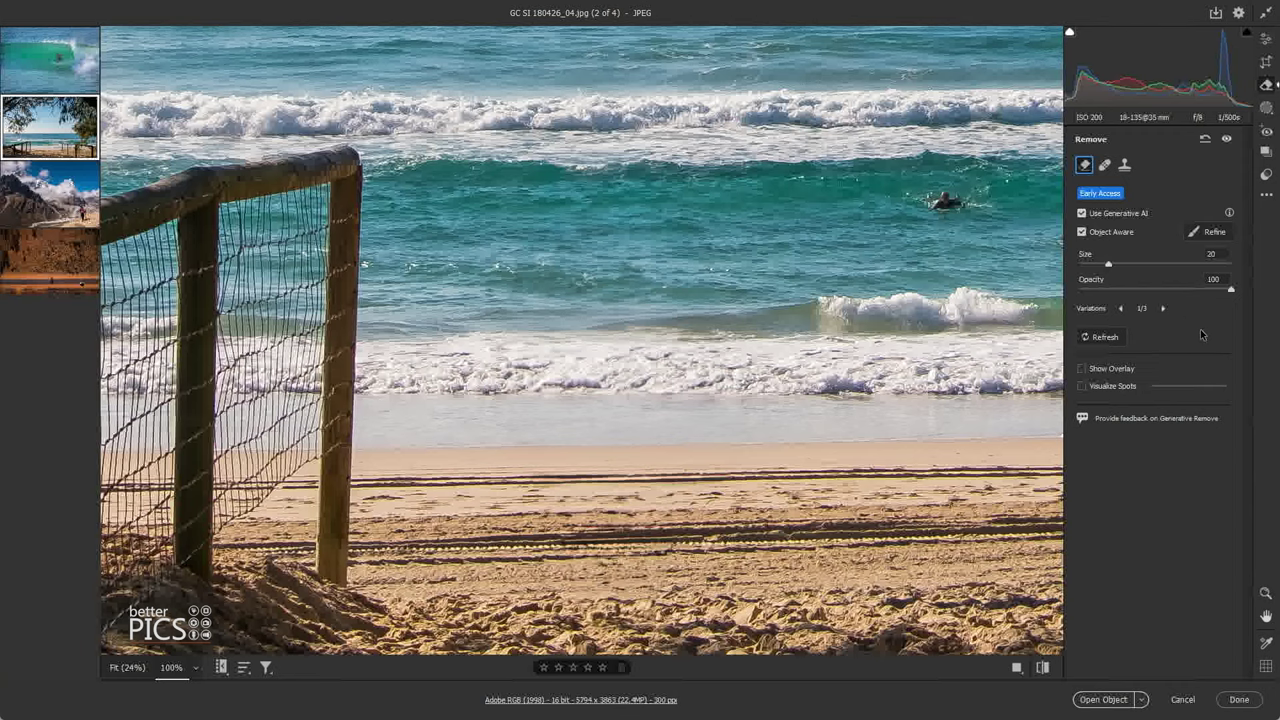
left_click(1166, 310)
left_click(1166, 310)
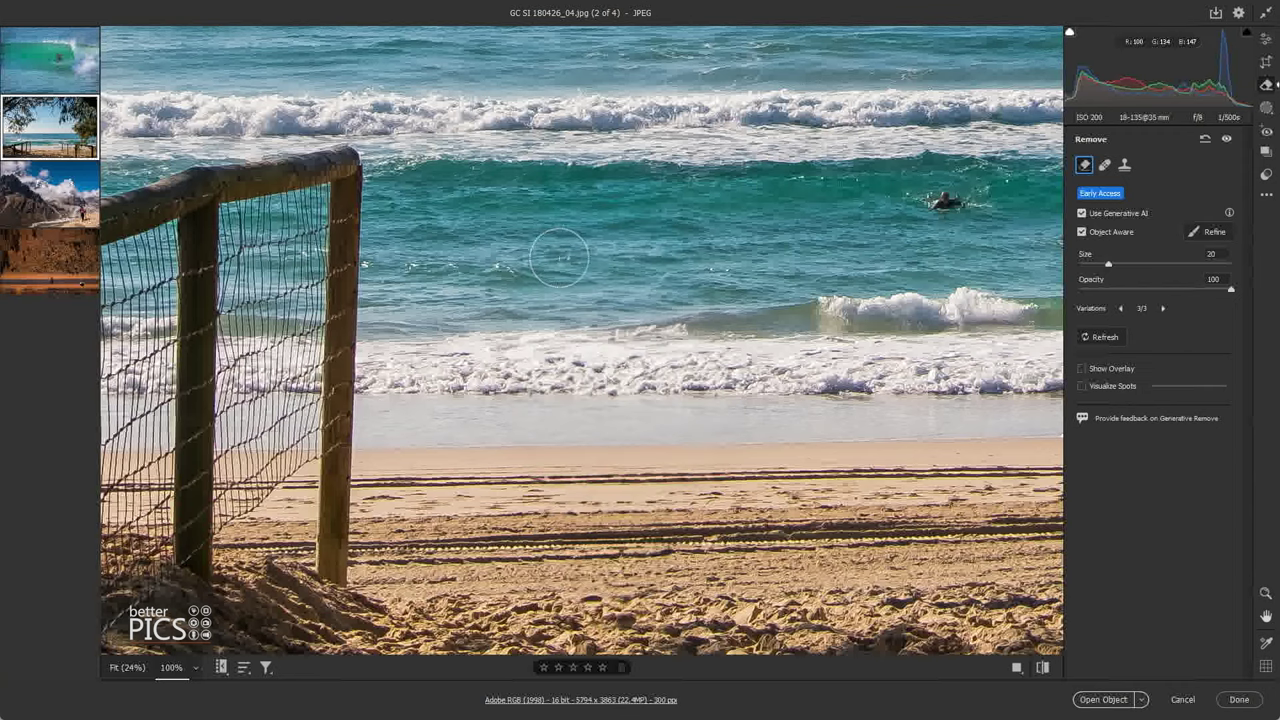
left_click(27, 203)
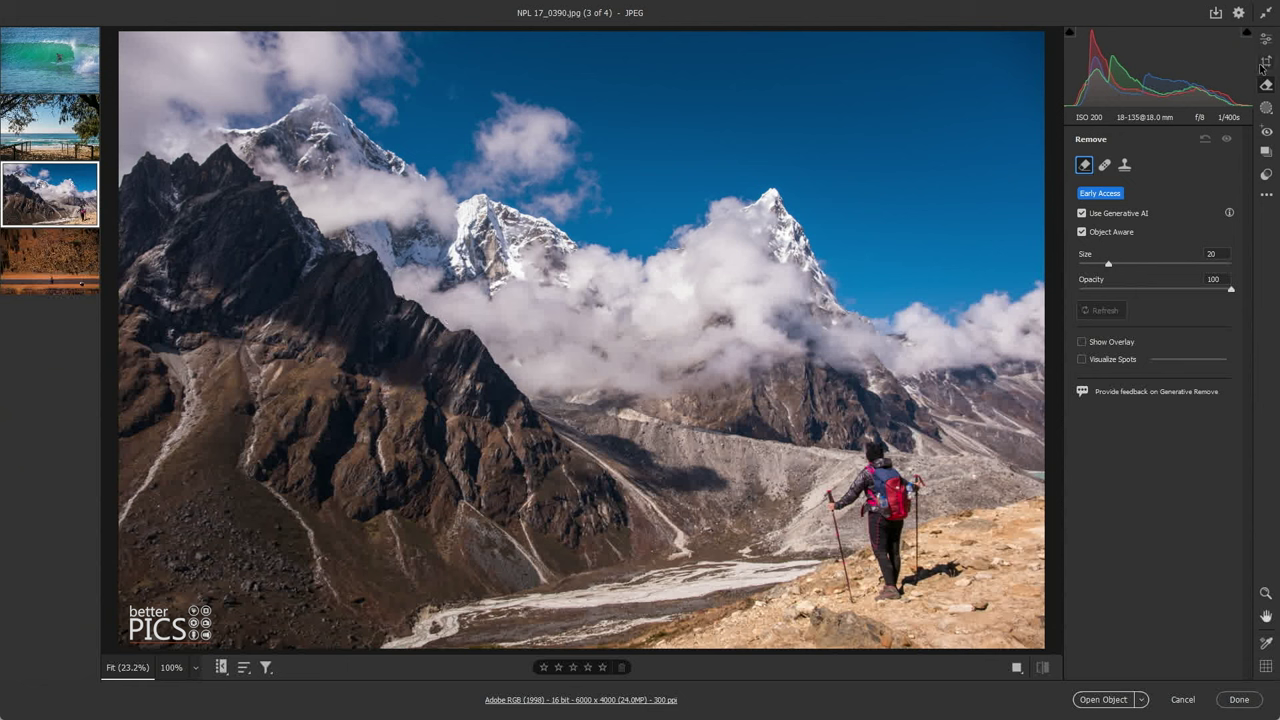
- Zoom in on the hiker, then set the view to 66%
key("e")
left_click(885, 560)
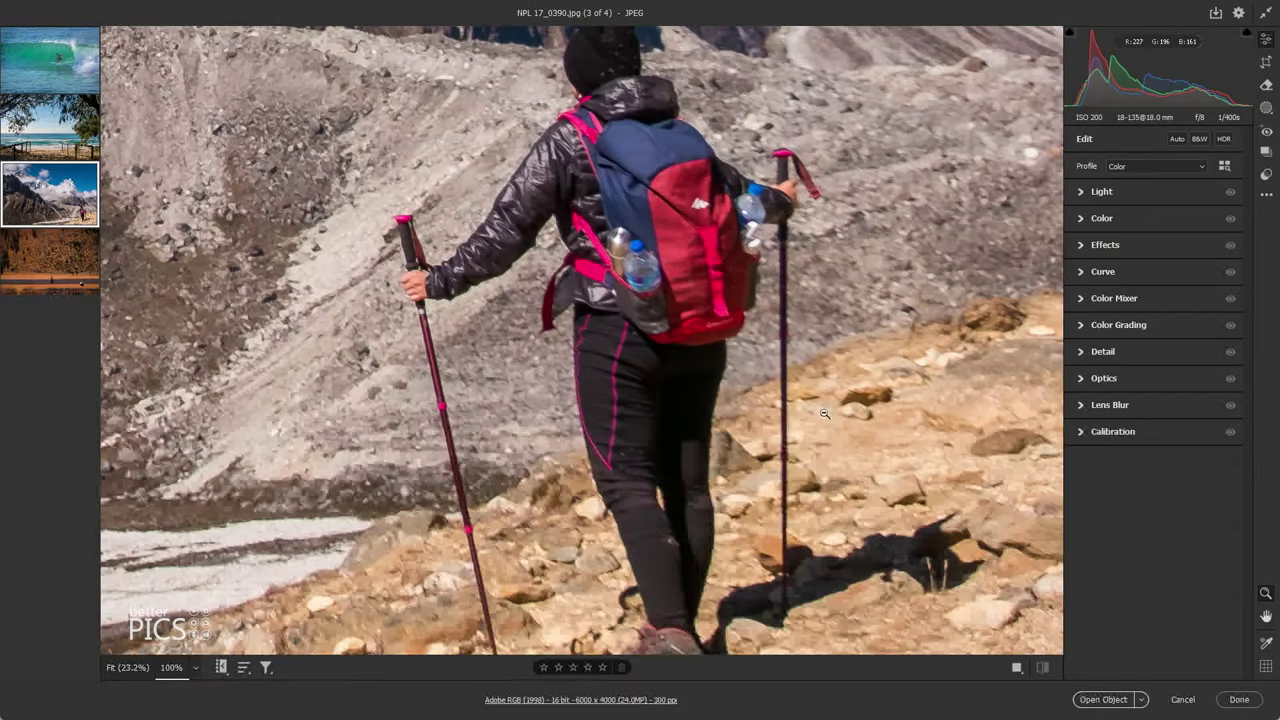
left_click(195, 668)
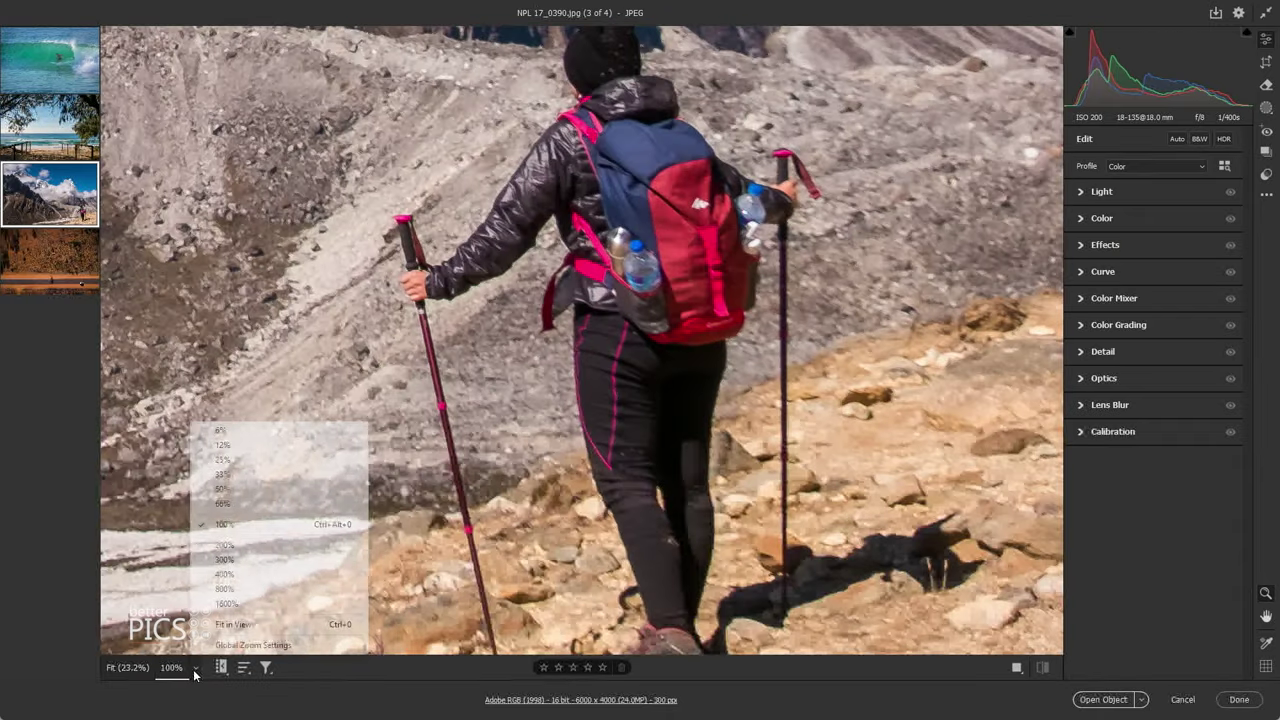
left_click(223, 504)
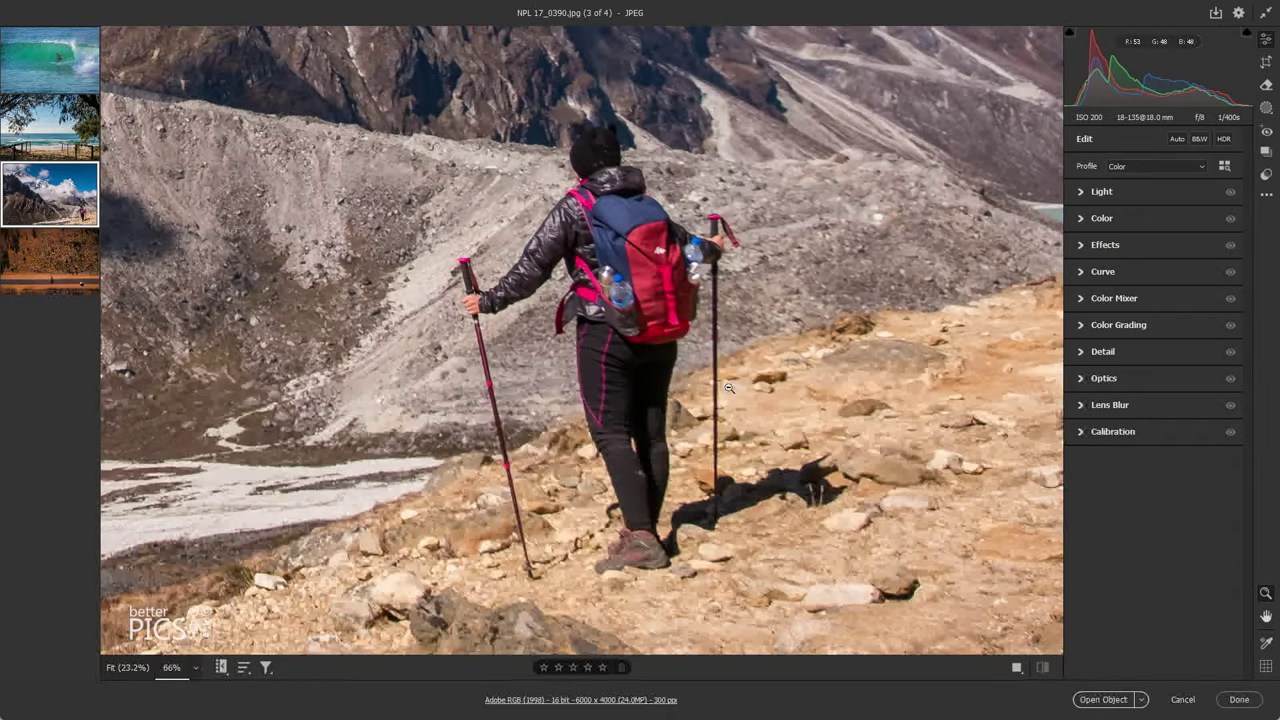
- Mask the hiker, both trekking poles and her shadow with the Remove brush
left_click(1267, 86)
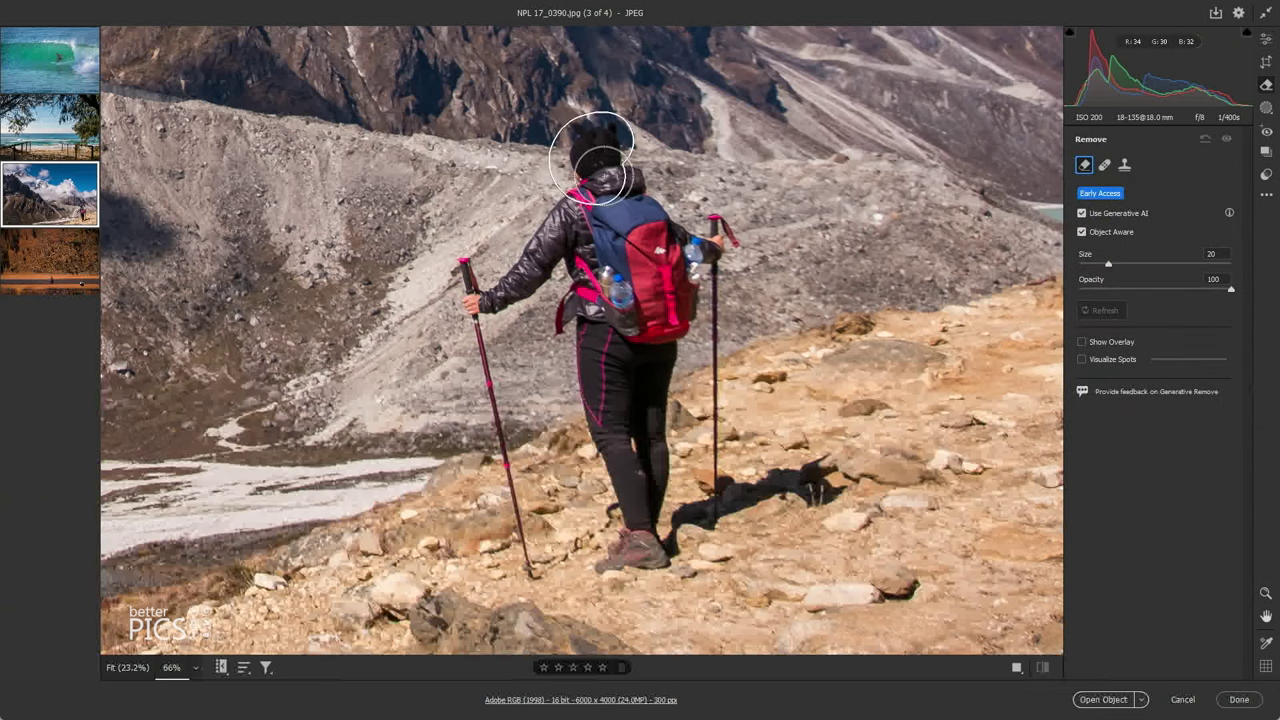
mouse_move(600, 172)
left_mouse_down()
mouse_move(714, 235)
mouse_move(719, 525)
mouse_move(767, 480)
mouse_move(842, 478)
mouse_move(699, 516)
mouse_move(652, 560)
mouse_move(670, 428)
mouse_move(659, 247)
mouse_move(552, 180)
mouse_move(547, 162)
mouse_move(552, 225)
mouse_move(532, 250)
mouse_move(475, 262)
mouse_move(534, 590)
mouse_move(497, 335)
mouse_move(535, 285)
mouse_move(600, 243)
mouse_move(580, 346)
mouse_move(567, 297)
mouse_move(557, 345)
mouse_move(621, 494)
mouse_move(617, 590)
mouse_move(640, 468)
mouse_move(612, 256)
mouse_move(636, 268)
mouse_move(653, 487)
mouse_move(597, 140)
left_mouse_up()
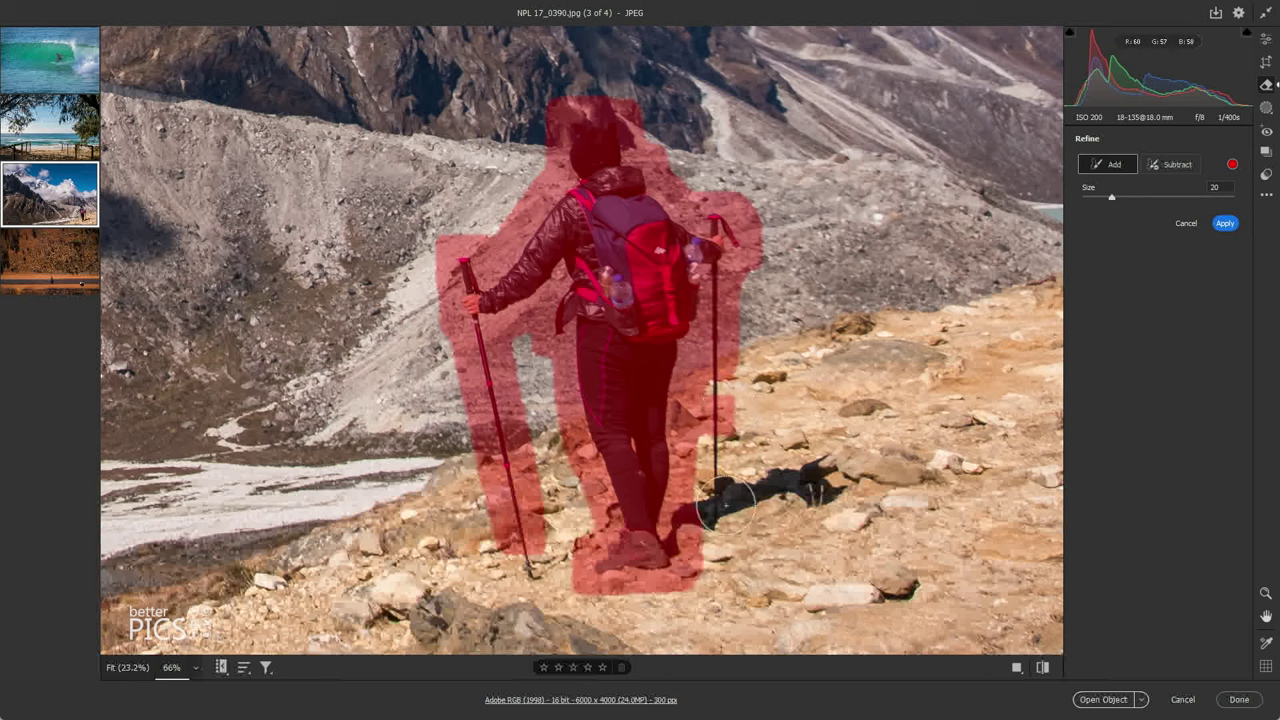
mouse_move(840, 492)
left_mouse_down()
mouse_move(835, 478)
mouse_move(728, 486)
mouse_move(692, 520)
mouse_move(800, 492)
left_mouse_up()
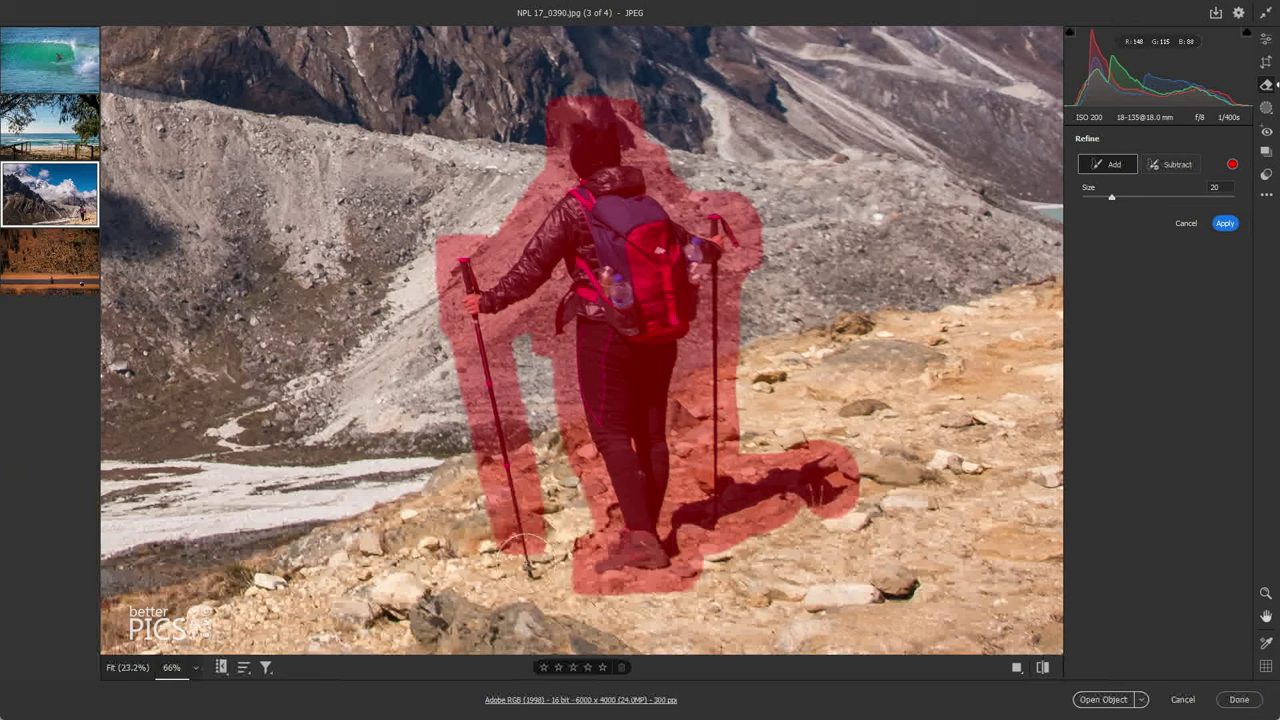
mouse_move(520, 545)
left_mouse_down()
mouse_move(535, 580)
mouse_move(575, 575)
left_mouse_up()
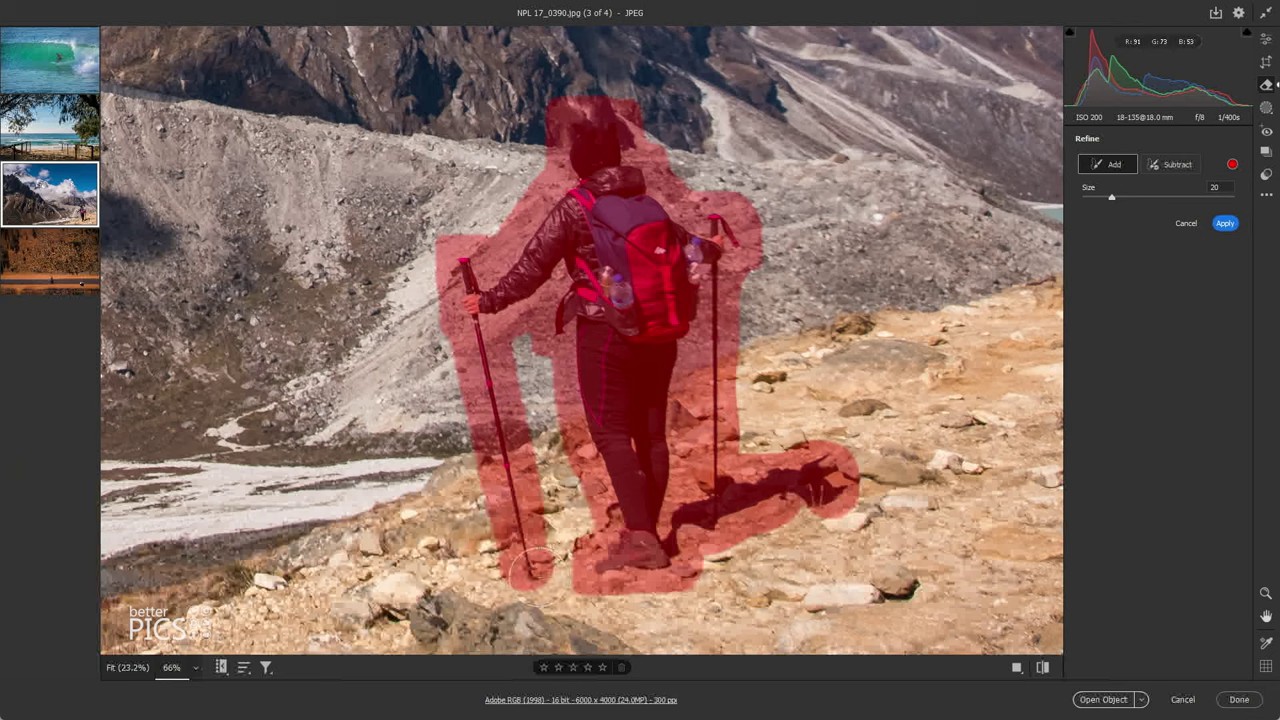
- Remove the hiker with fill variation 3 of 3, fit the image, and open the road photo
left_click(1224, 224)
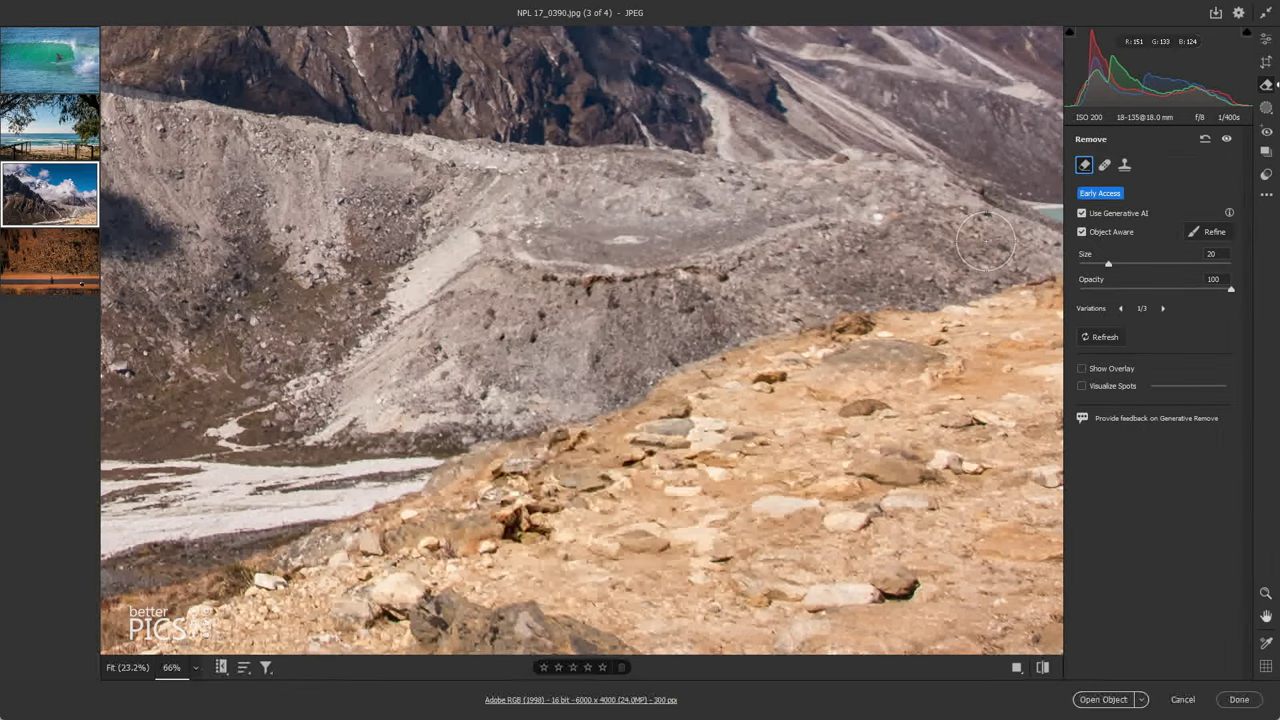
left_click(1163, 309)
left_click(1163, 309)
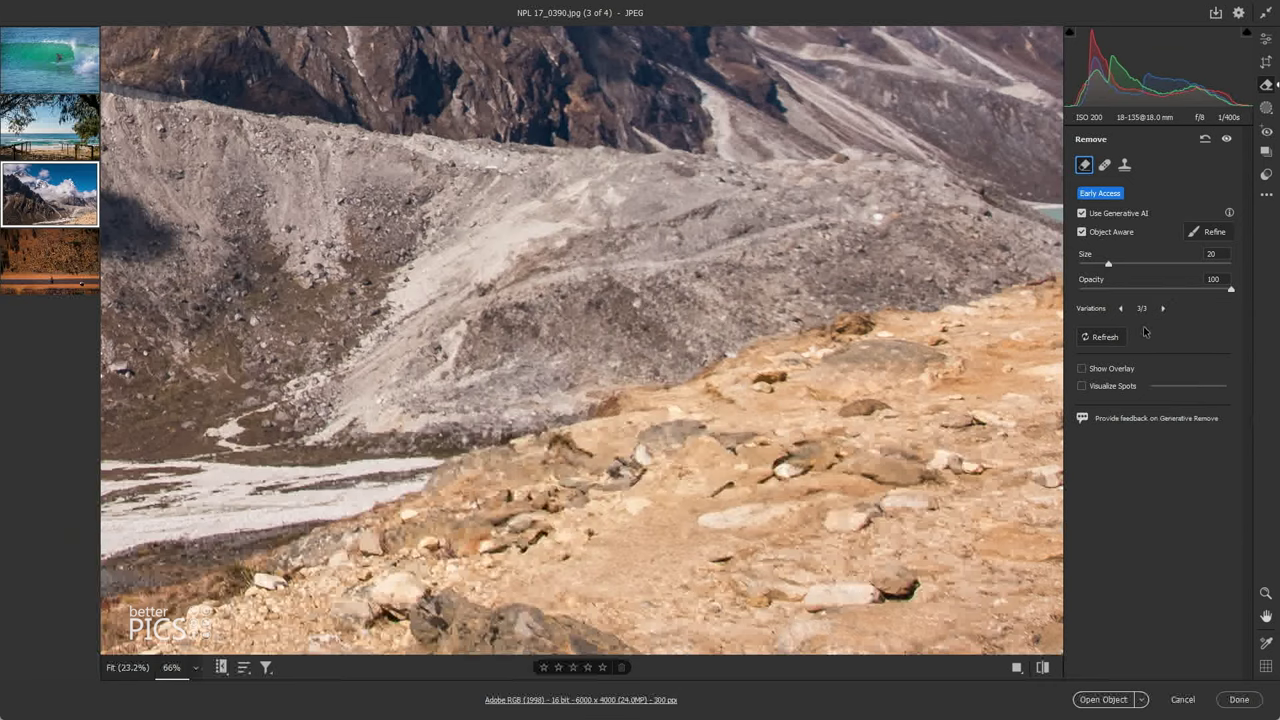
left_click(1124, 309)
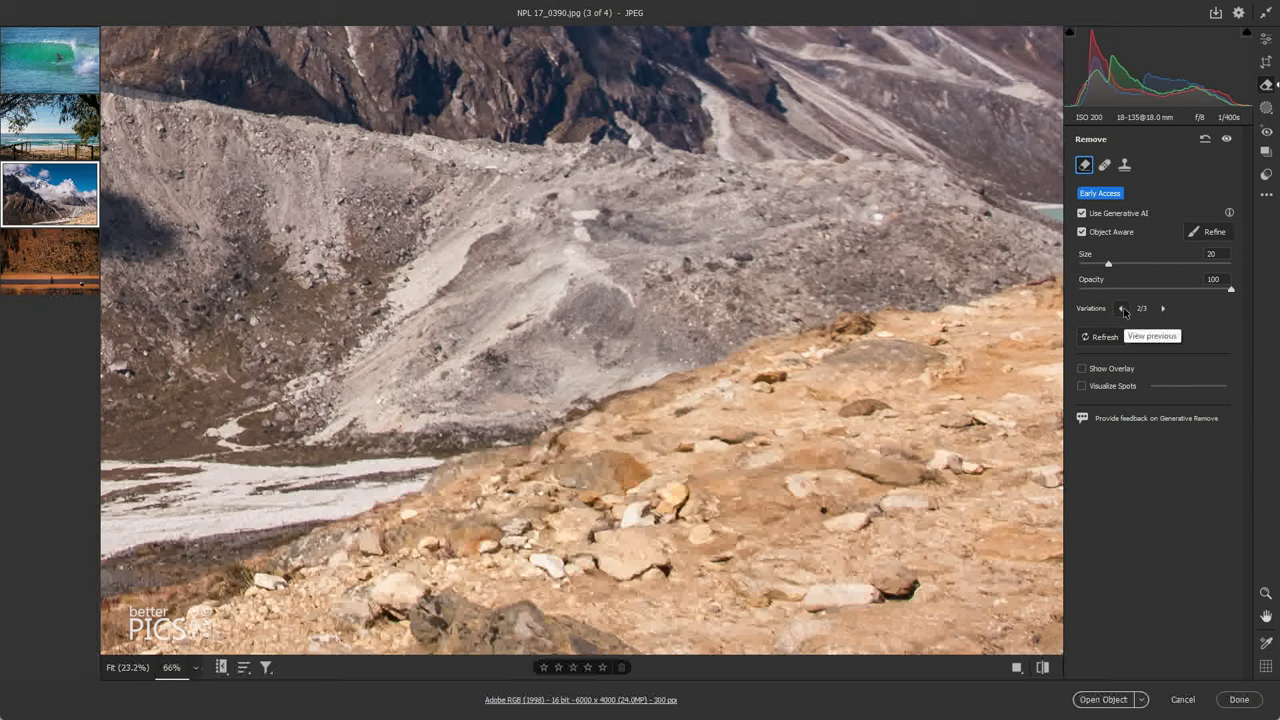
left_click(1124, 309)
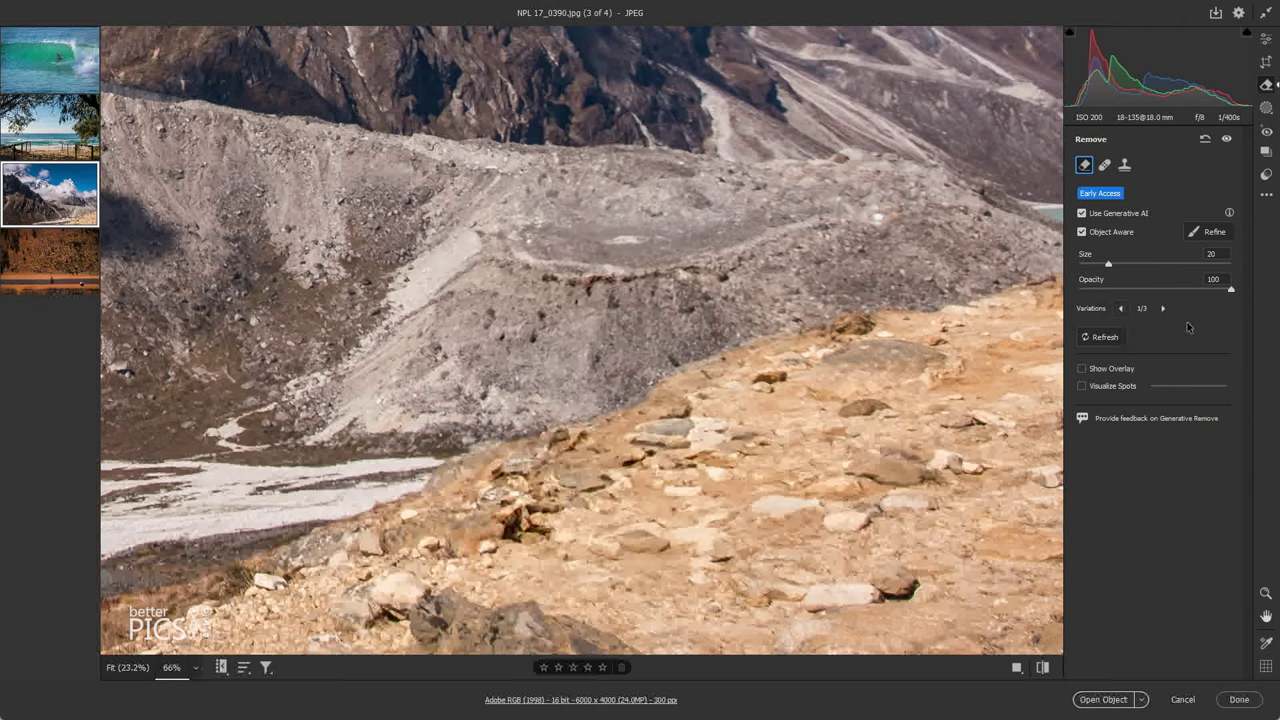
double_click(1163, 309)
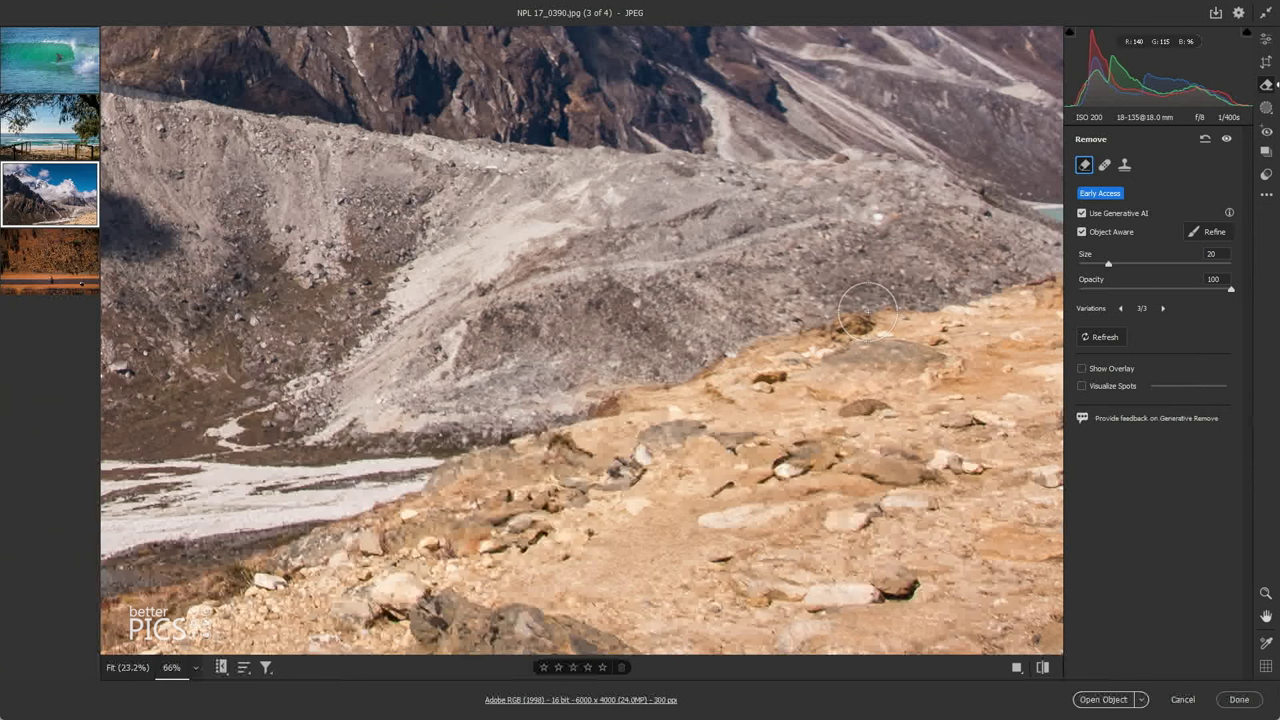
key("ctrl+0")
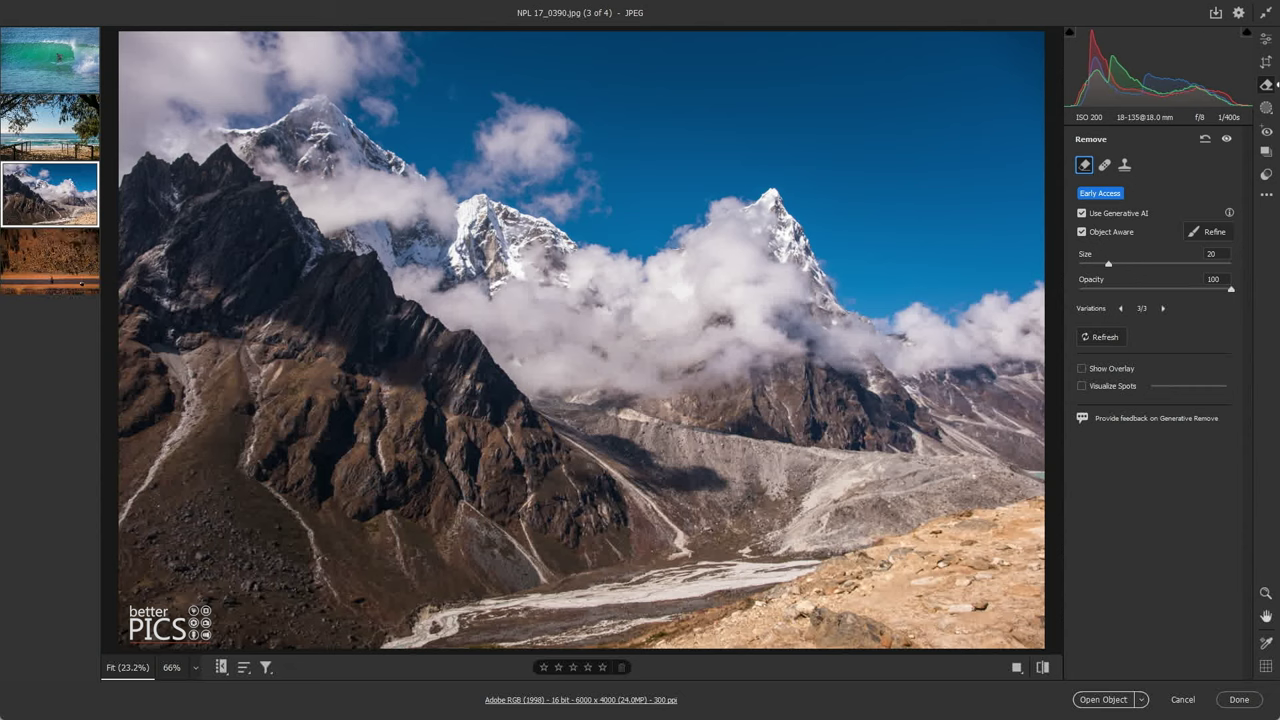
left_click(33, 262)
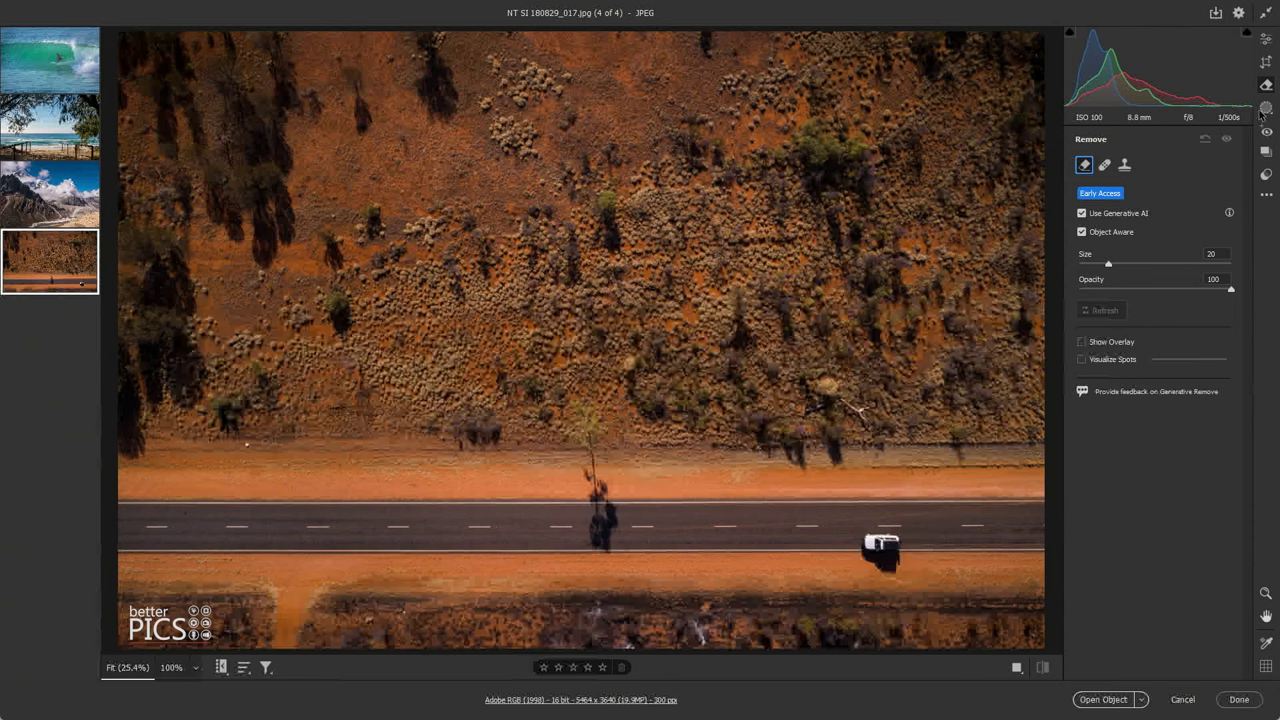
- Zoom to 100% on the white van, then paint out the van and its shadow with Remove
left_click(1267, 44)
left_click(890, 552)
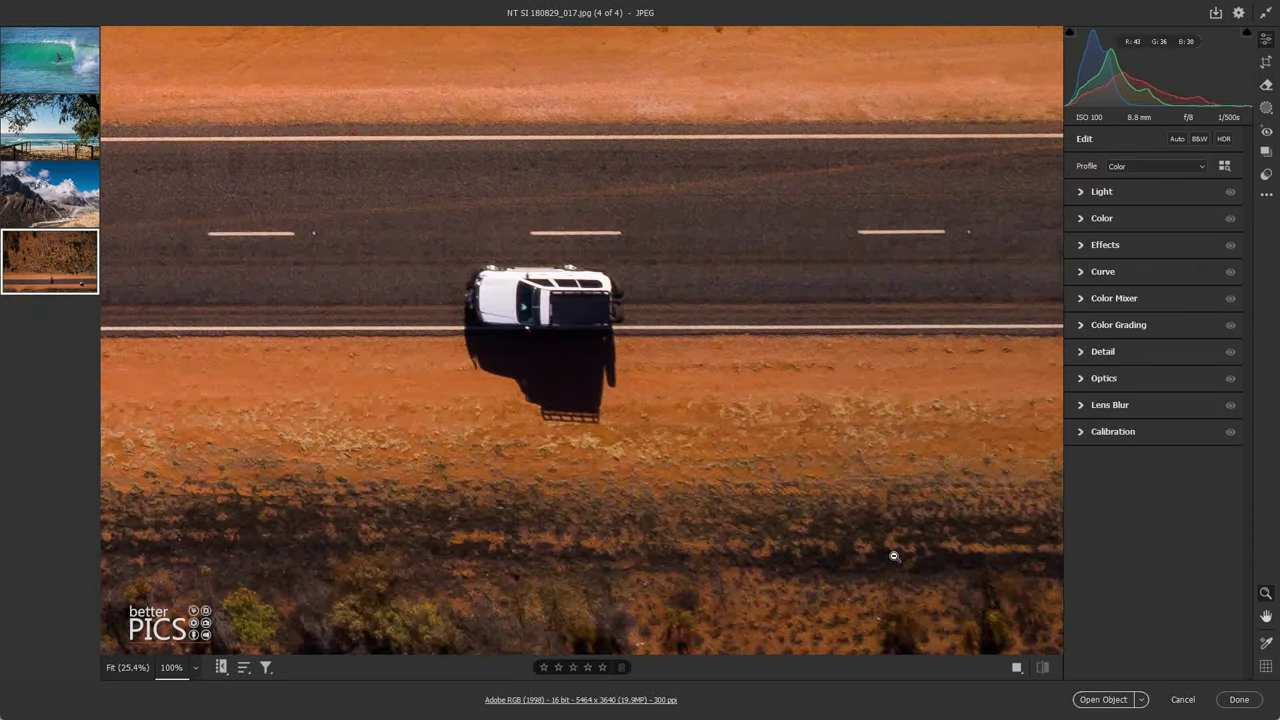
left_click(1267, 85)
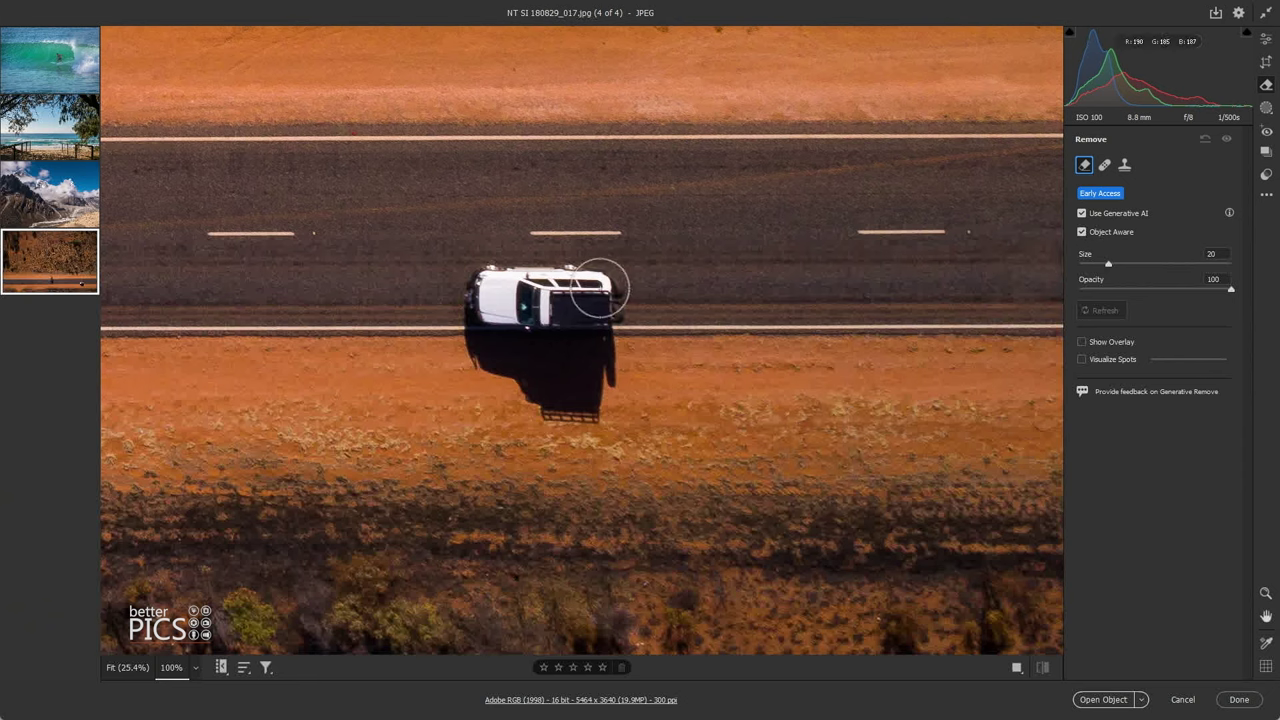
mouse_move(600, 288)
left_mouse_down()
mouse_move(482, 286)
mouse_move(470, 308)
mouse_move(476, 350)
mouse_move(496, 326)
mouse_move(538, 315)
mouse_move(620, 313)
mouse_move(595, 413)
mouse_move(512, 394)
mouse_move(481, 363)
mouse_move(518, 338)
left_mouse_up()
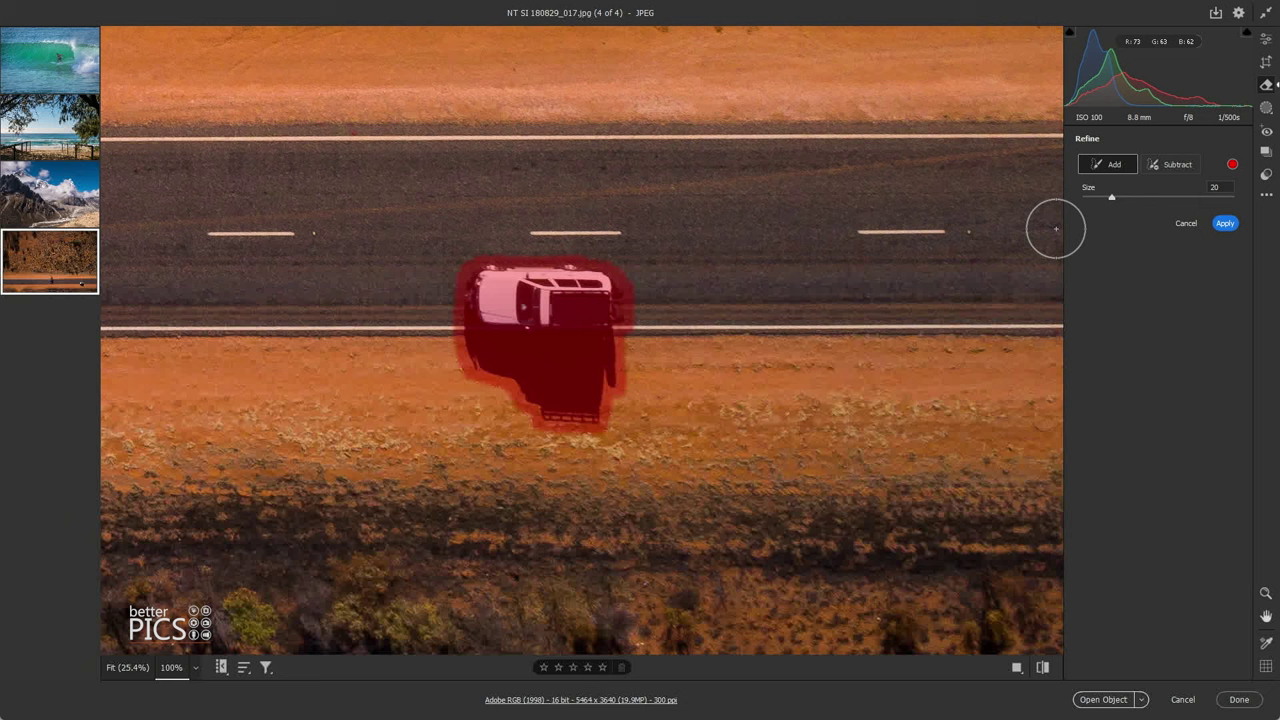
left_click(1225, 224)
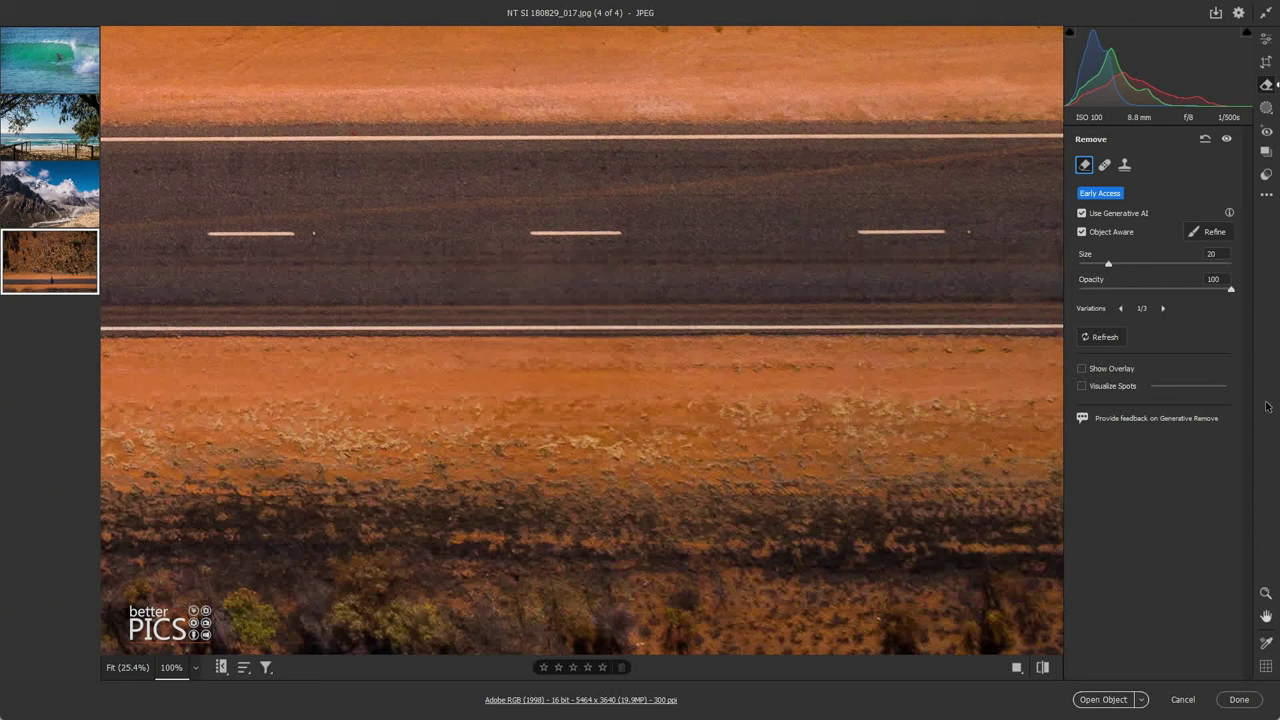
- Compare the three fills replacing the van and settle on variation 2 of 3
left_click(1164, 312)
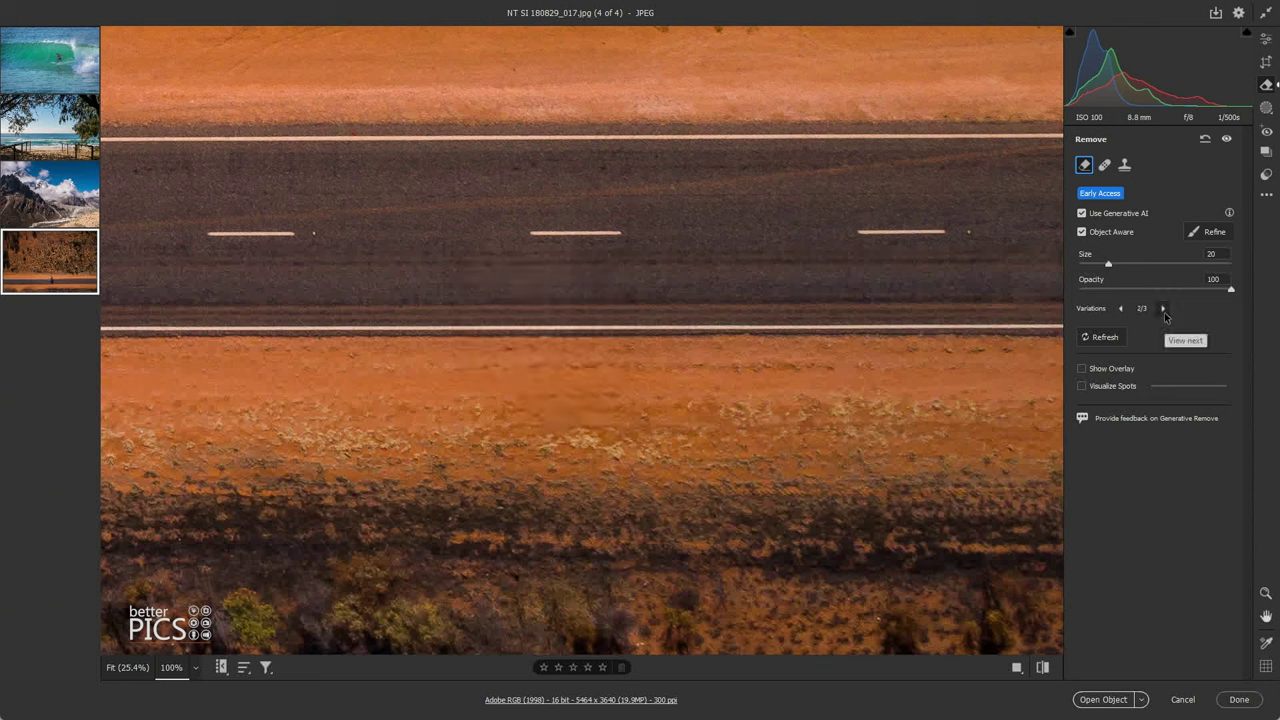
left_click(1164, 312)
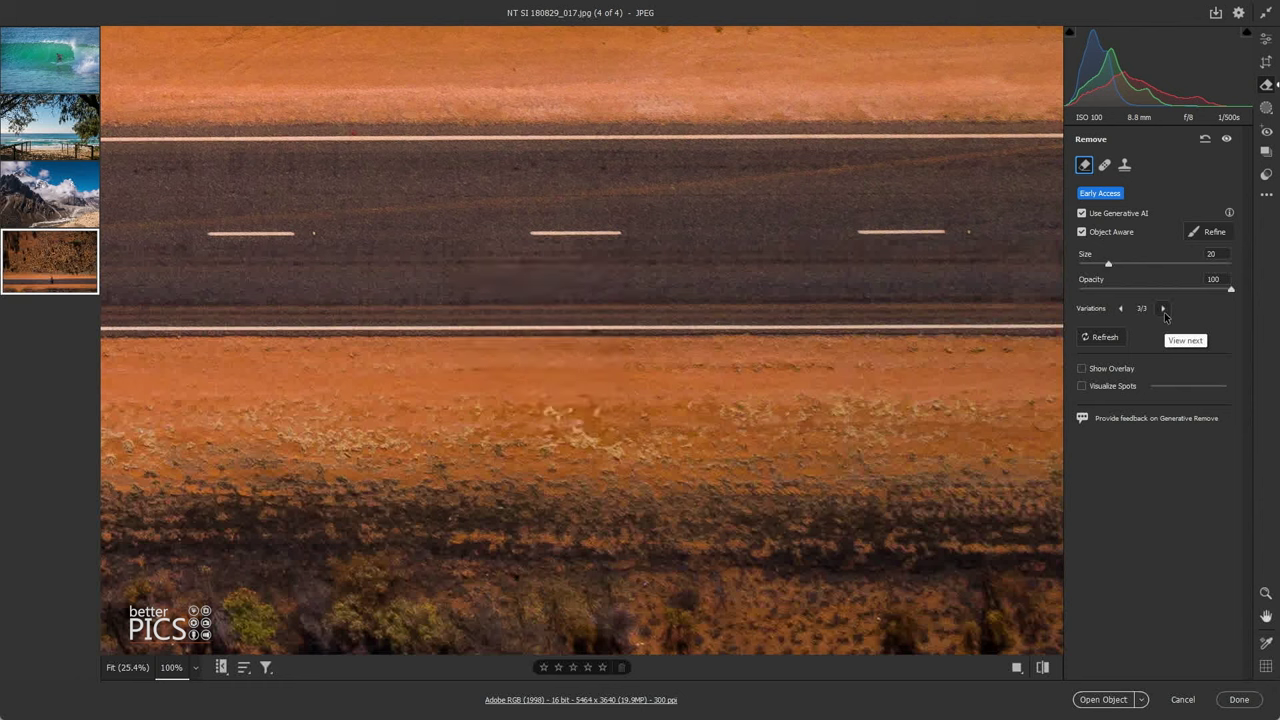
left_click(1164, 312)
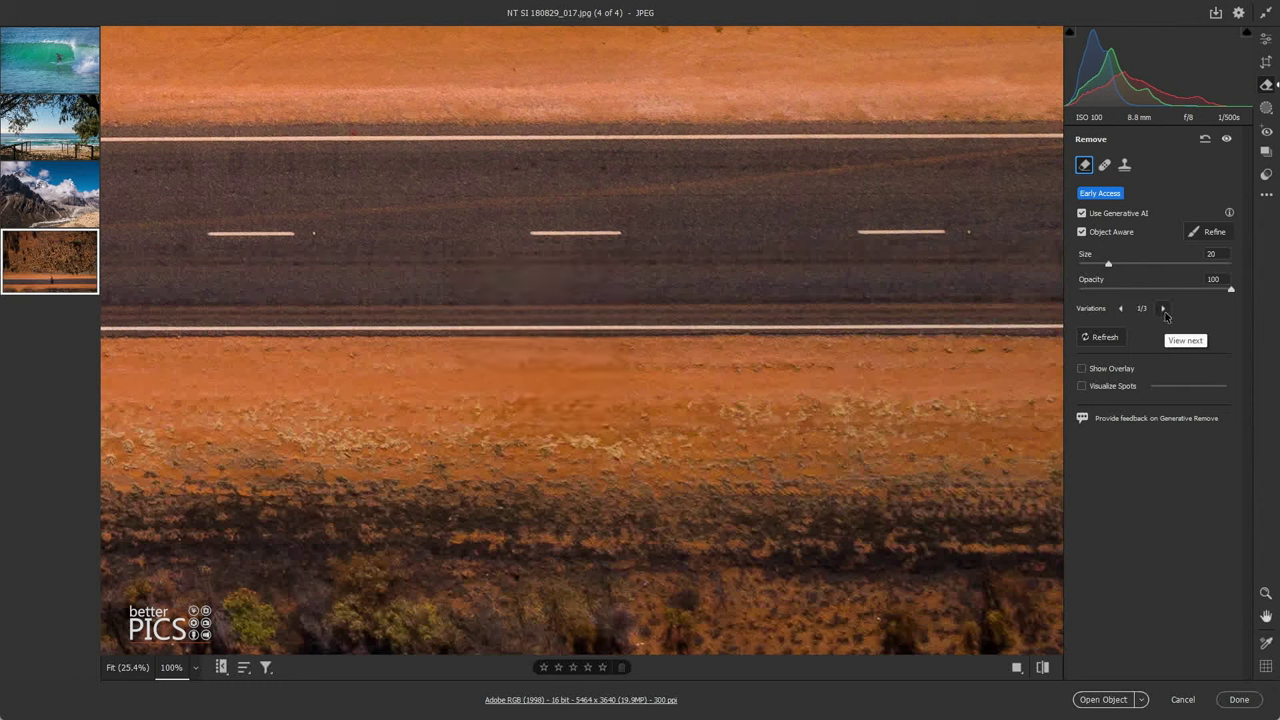
left_click(1164, 312)
left_click(1164, 312)
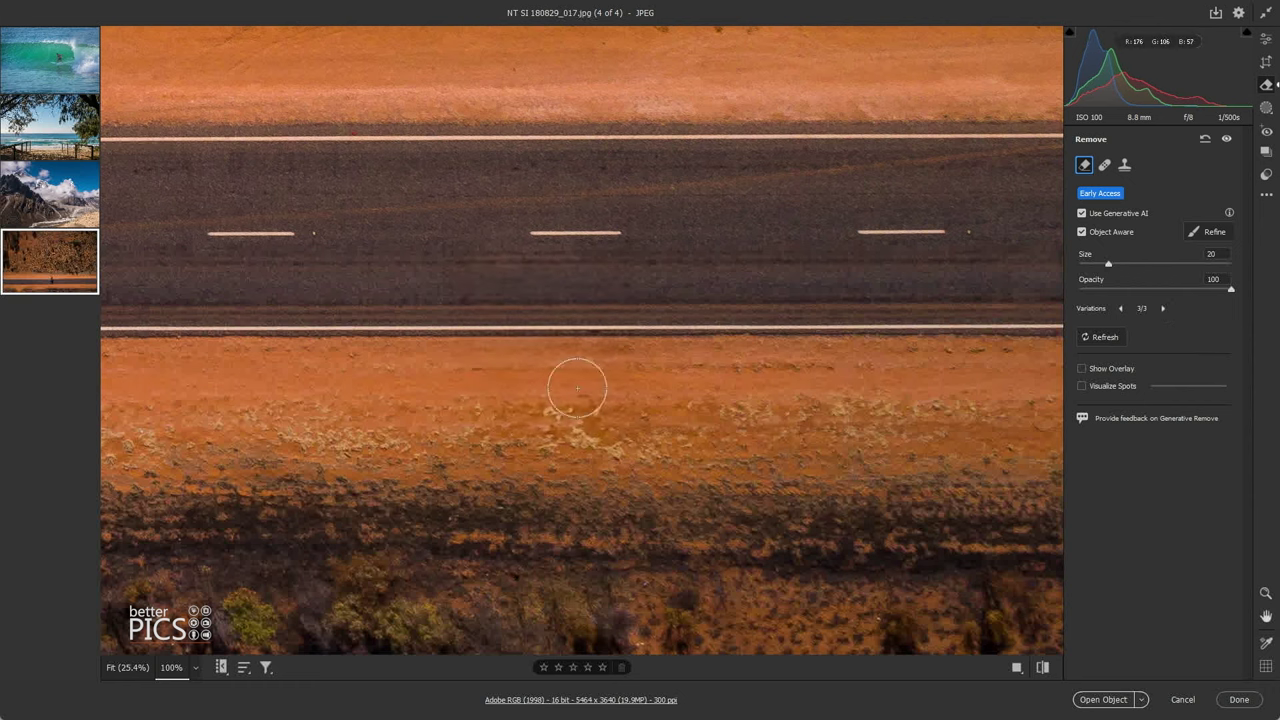
left_click(1120, 308)
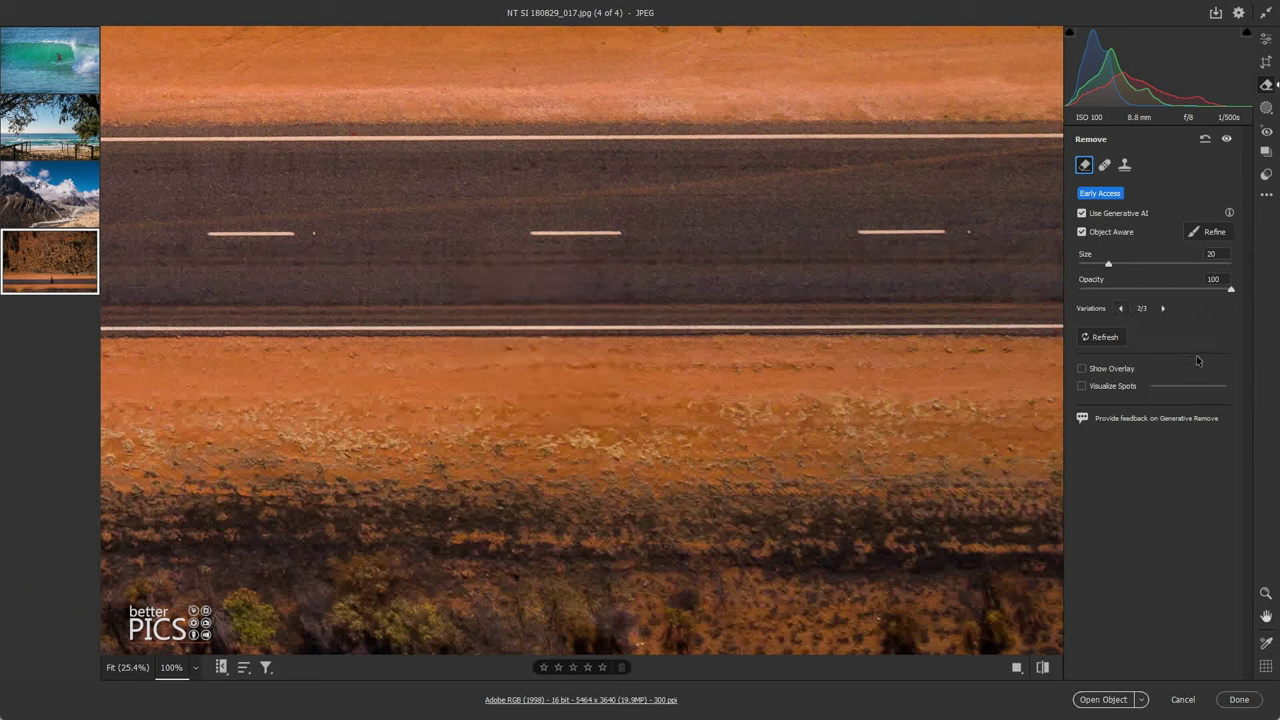
left_click(1163, 309)
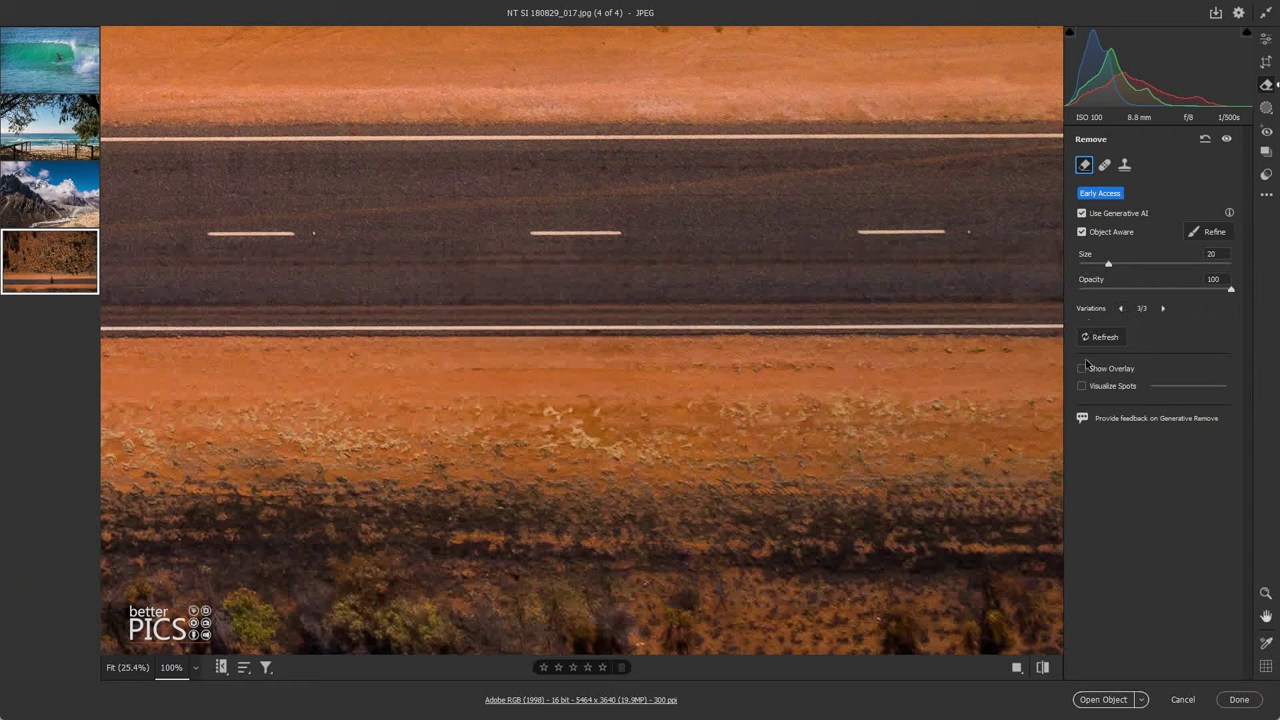
left_click(1120, 308)
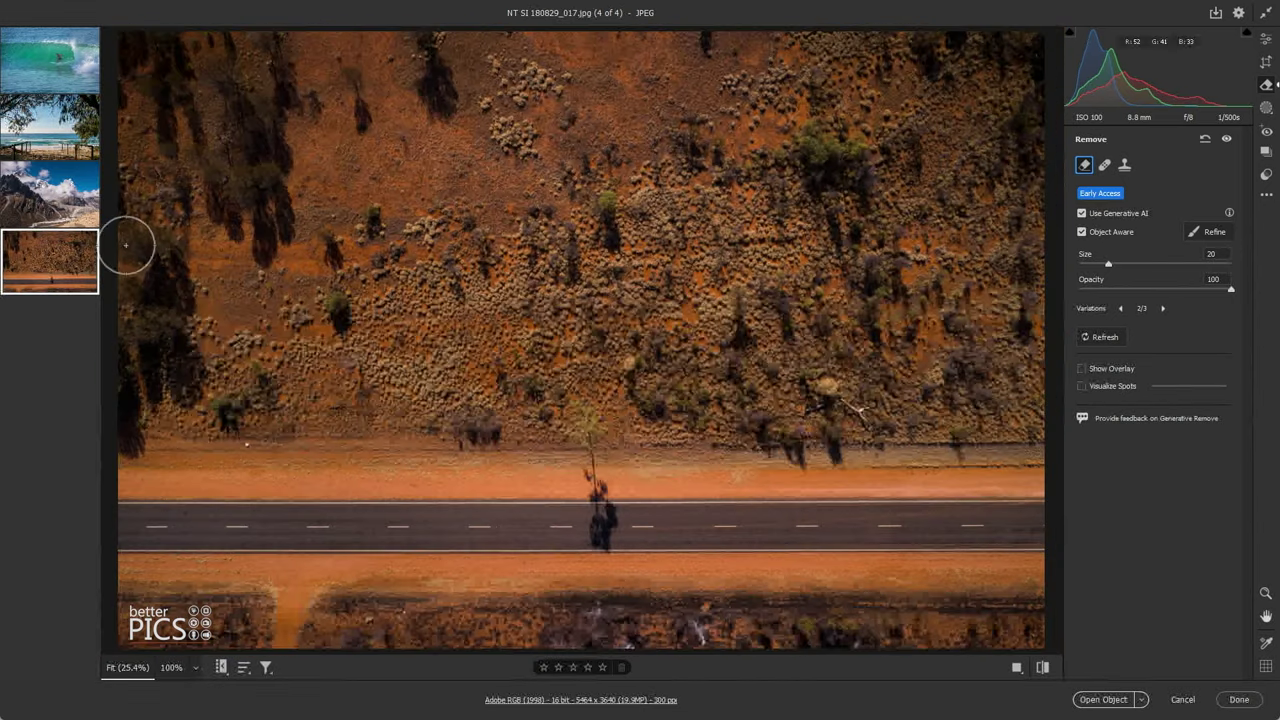
- Review the surfing, beach, mountain and road photos in turn, ending on the surfing photo
left_click(40, 63)
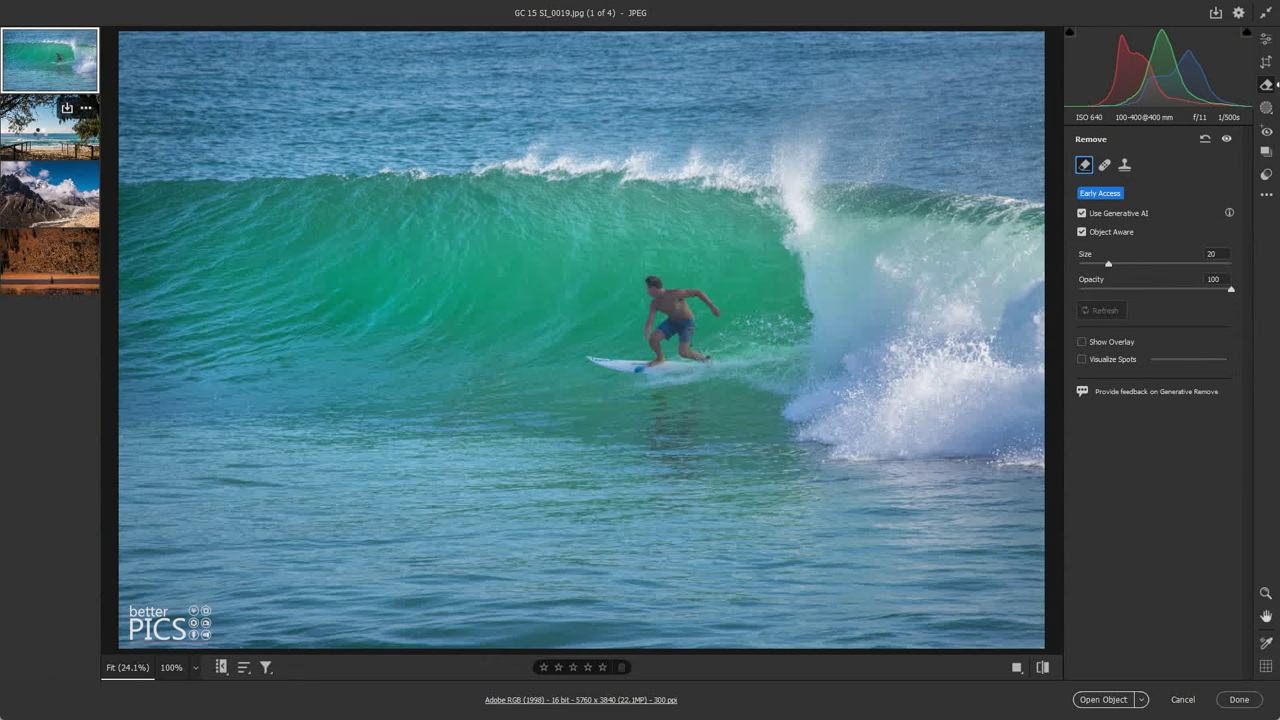
left_click(40, 137)
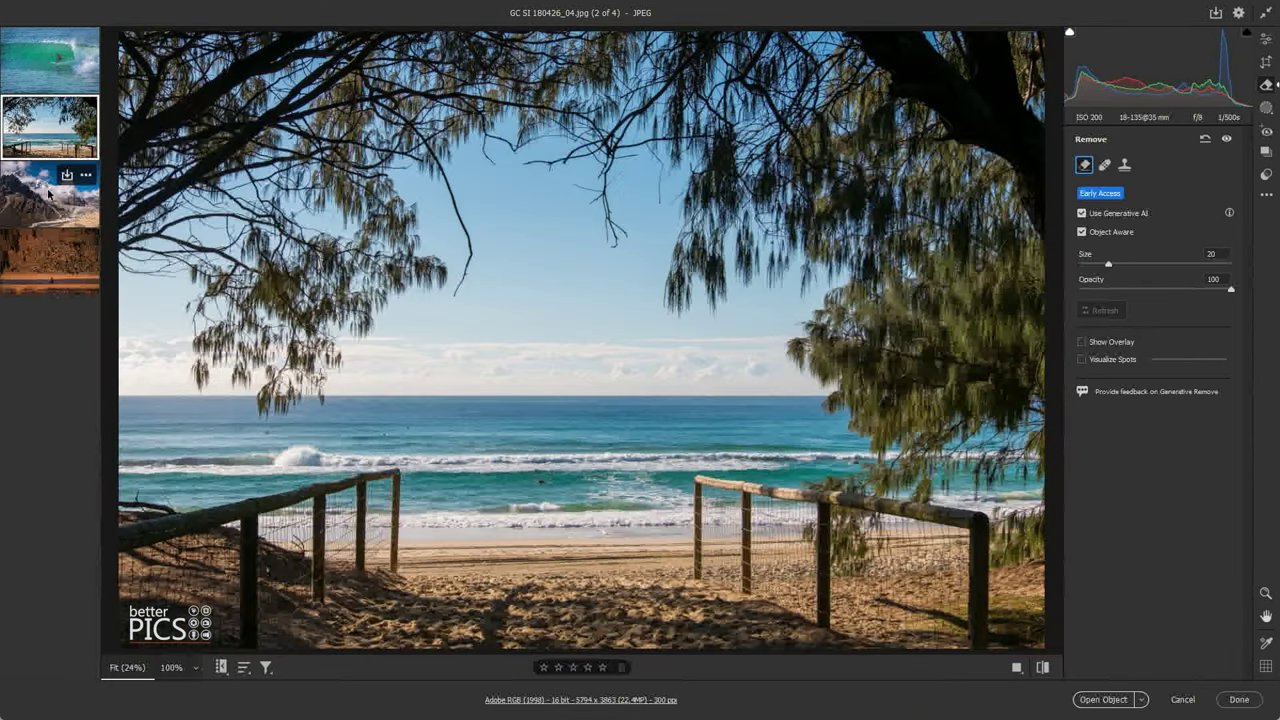
left_click(49, 194)
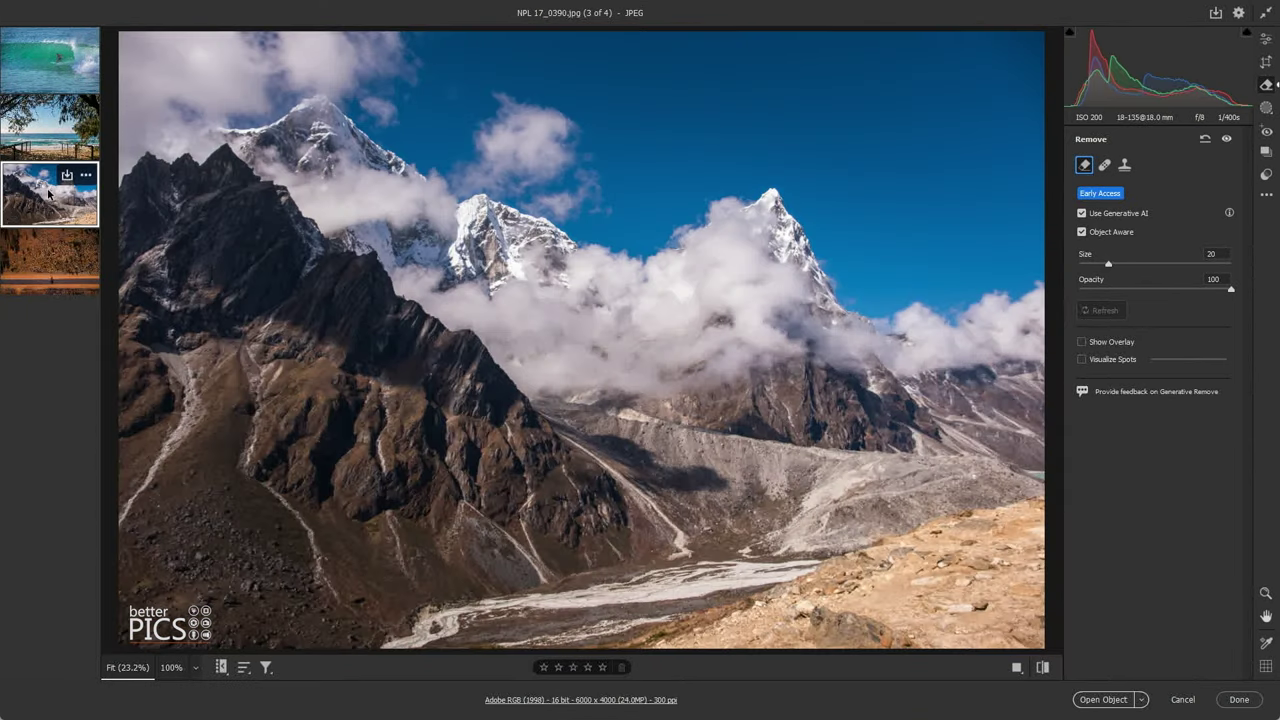
left_click(46, 276)
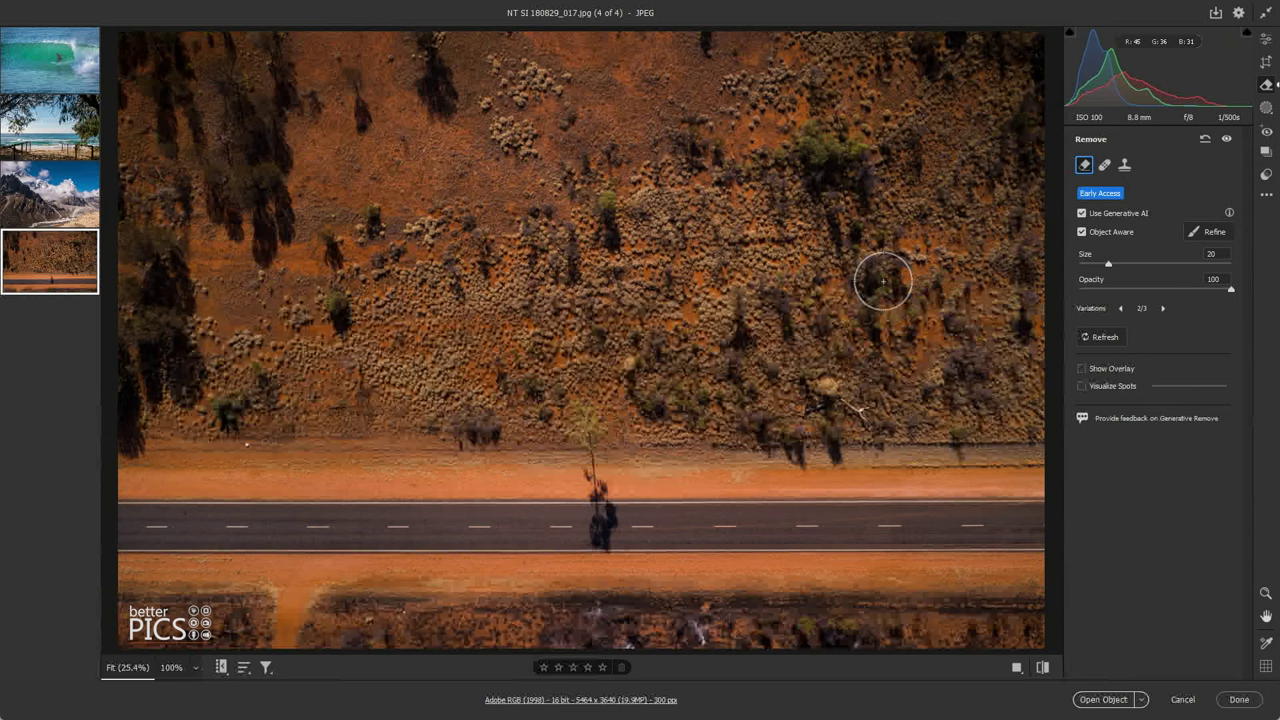
left_click(55, 62)
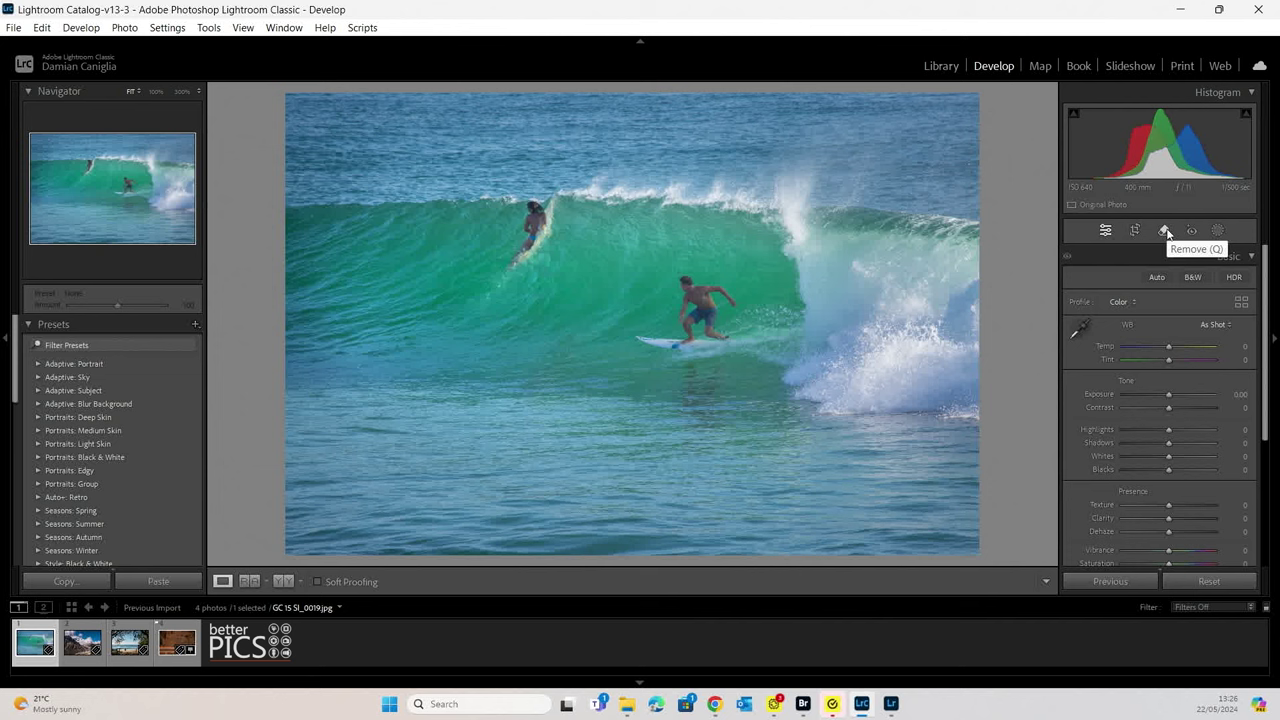
- Open the Remove tool on the surfing photo and enable Generative AI, agreeing to the guidelines
left_click(1165, 231)
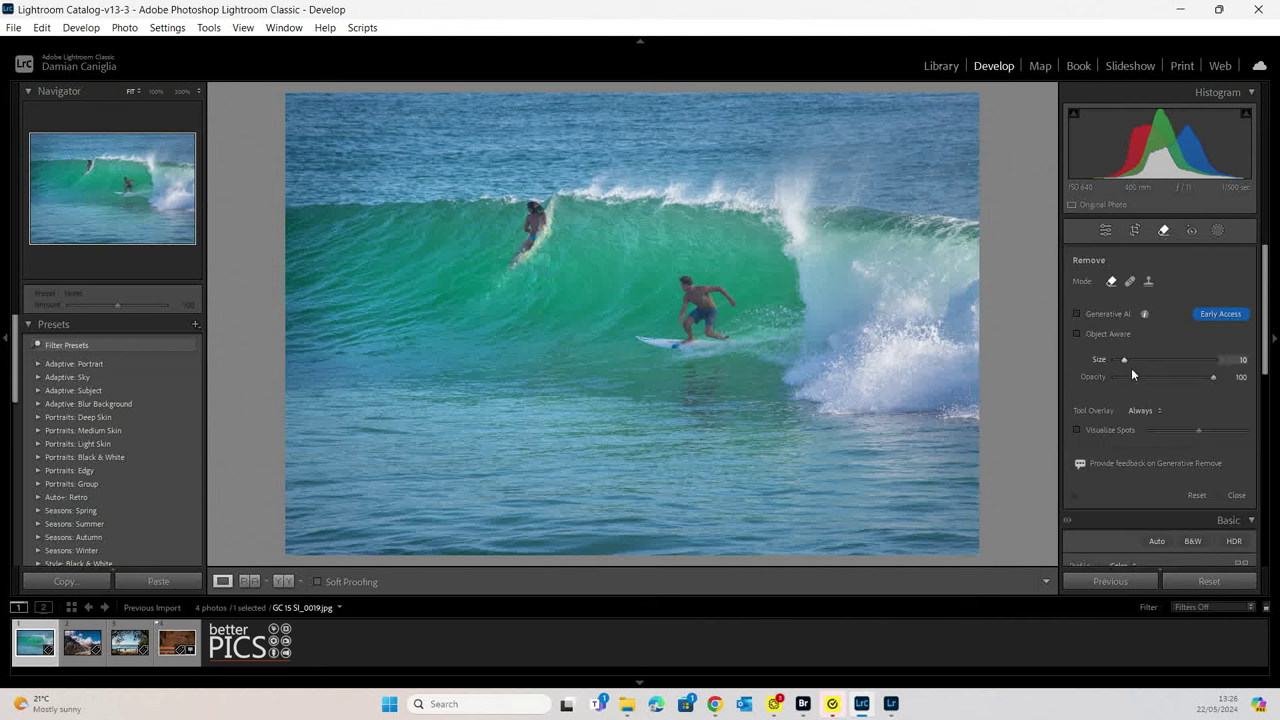
left_click(1078, 313)
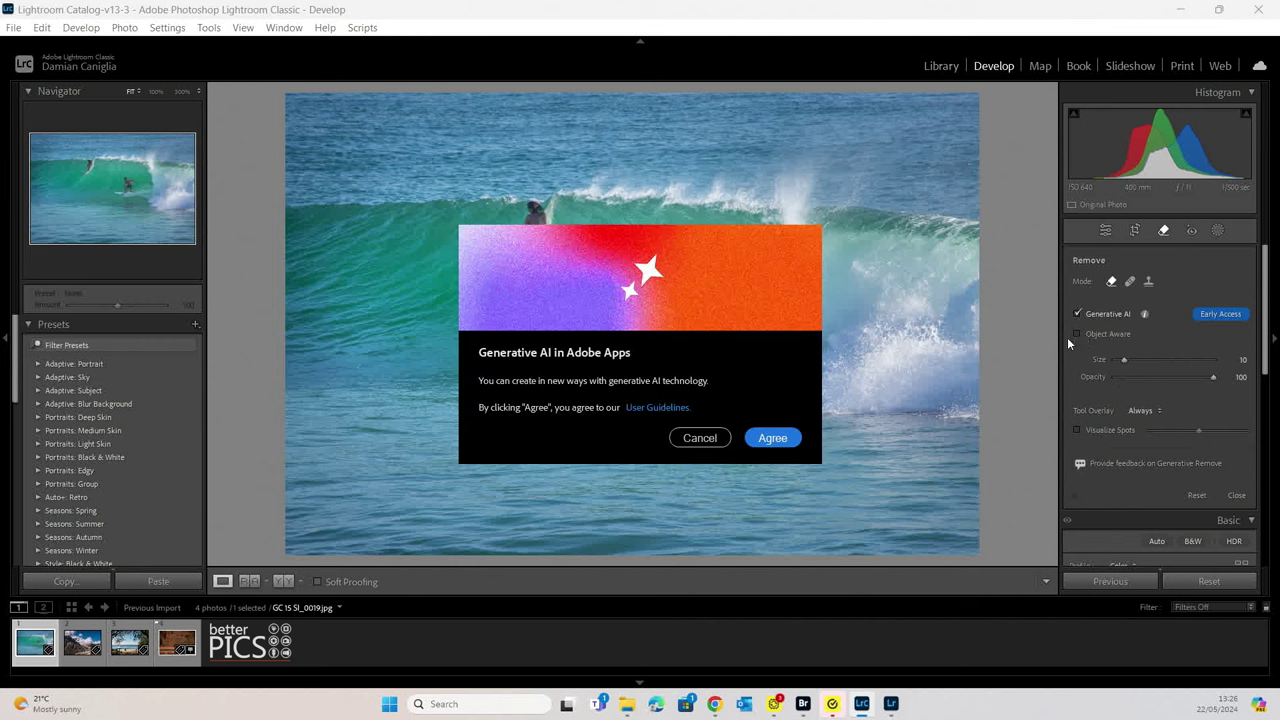
left_click(776, 439)
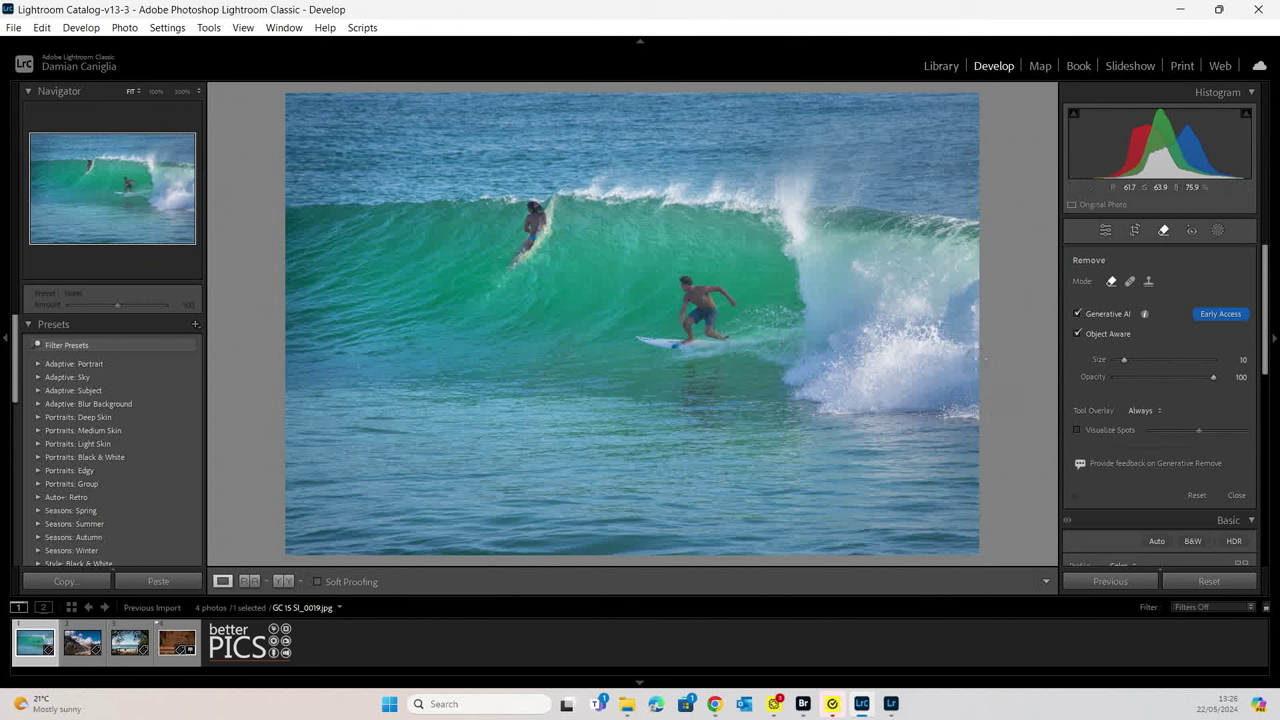
- At brush size 21 and 100% zoom, paint over the left surfer and her board, then generate the removal
left_click_drag(1126, 357, 1137, 351)
left_click(543, 218)
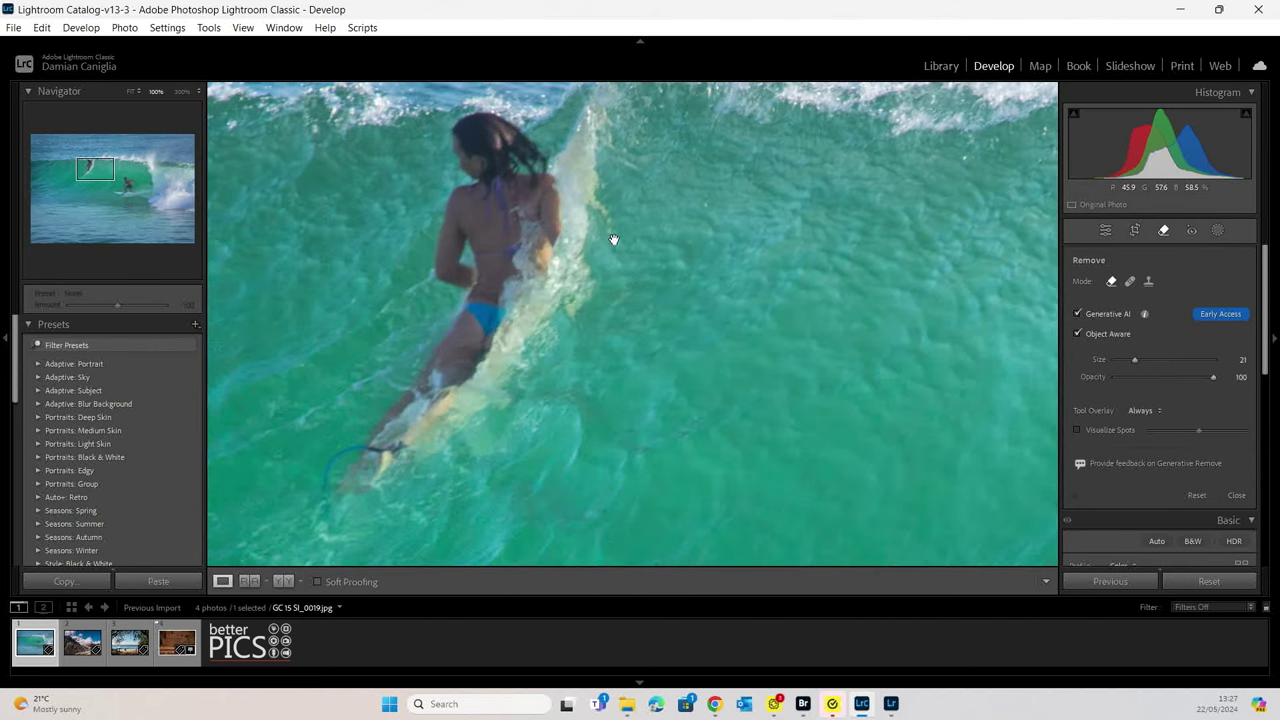
left_click_drag(611, 237, 720, 280)
mouse_move(706, 222)
left_mouse_down()
mouse_move(619, 186)
mouse_move(553, 176)
mouse_move(707, 218)
mouse_move(555, 237)
mouse_move(667, 257)
mouse_move(679, 281)
mouse_move(552, 268)
mouse_move(562, 293)
mouse_move(690, 326)
mouse_move(575, 359)
mouse_move(569, 408)
mouse_move(704, 352)
mouse_move(658, 437)
mouse_move(555, 525)
mouse_move(526, 516)
mouse_move(653, 396)
mouse_move(518, 518)
mouse_move(603, 388)
mouse_move(626, 326)
mouse_move(584, 297)
mouse_move(544, 383)
mouse_move(531, 371)
mouse_move(551, 281)
mouse_move(516, 488)
mouse_move(434, 524)
left_mouse_up()
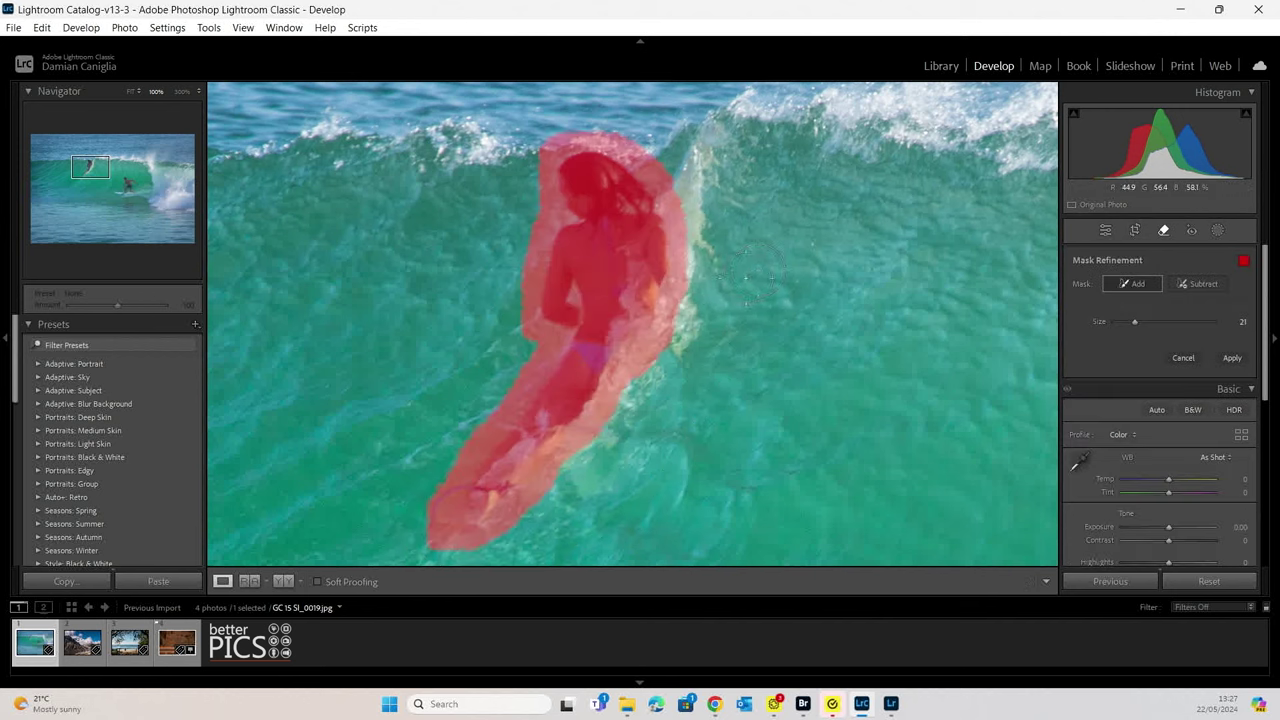
left_click(1232, 358)
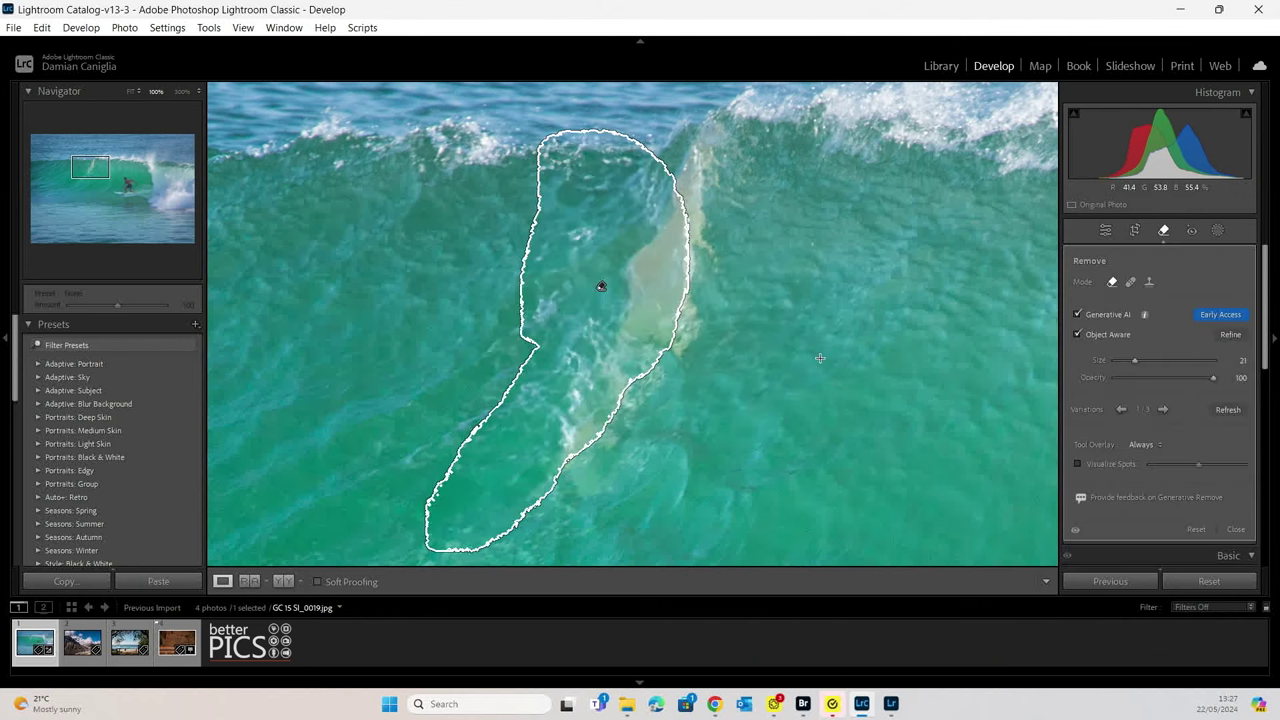
- Zoom out to 33.3% and brush a new removal stroke over the leftover pale wake
key("ctrl+0")
key("ctrl+minus")
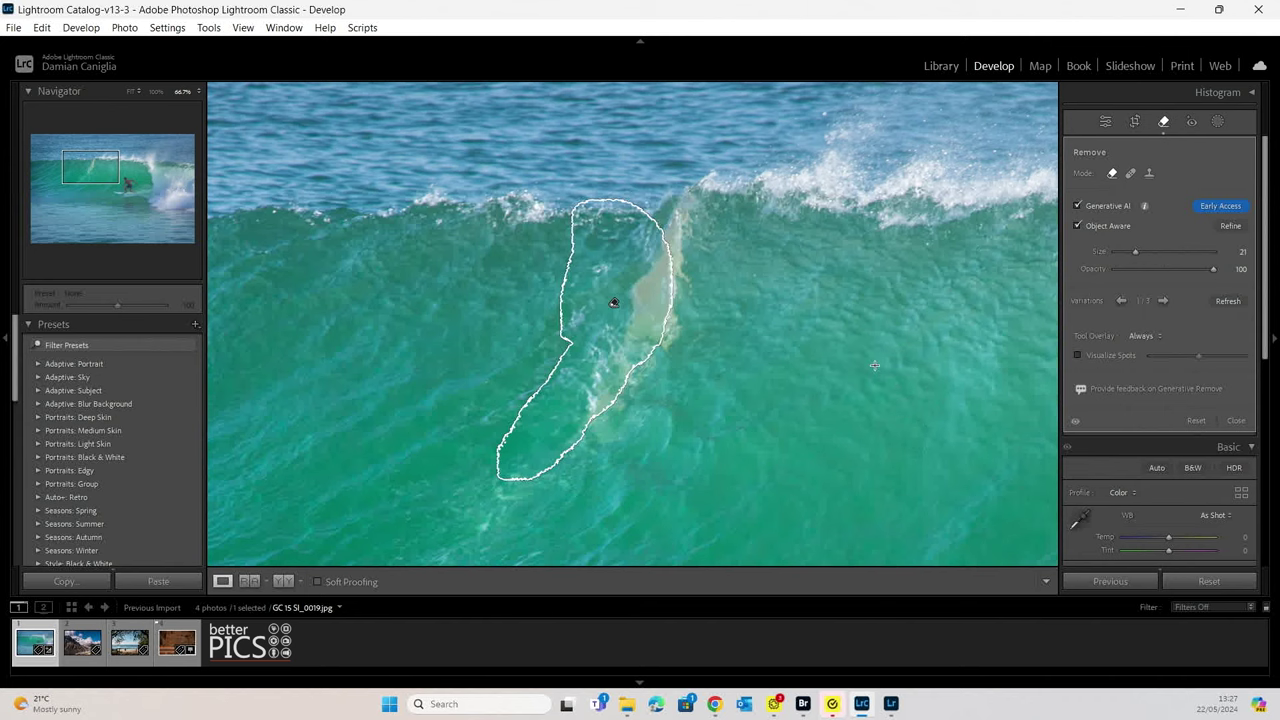
key("ctrl+minus")
key("ctrl+minus")
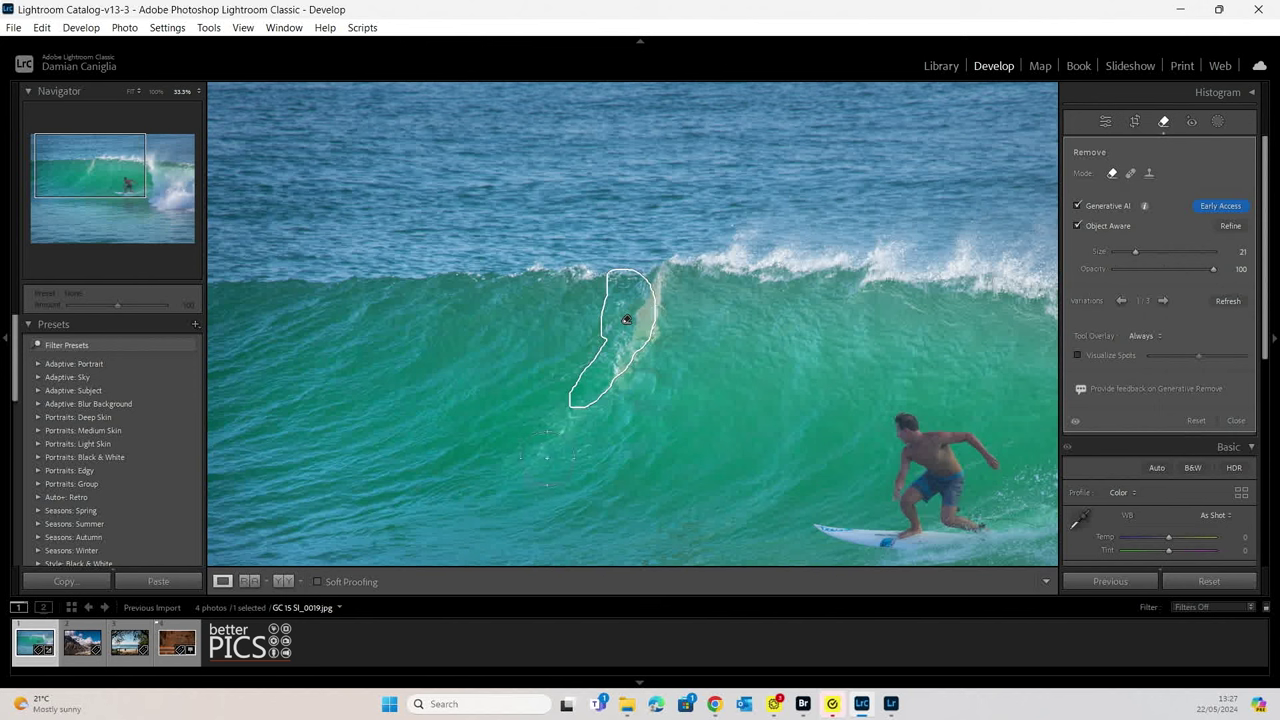
mouse_move(705, 300)
left_mouse_down()
mouse_move(545, 320)
mouse_move(604, 339)
mouse_move(710, 333)
mouse_move(708, 355)
mouse_move(608, 376)
mouse_move(524, 369)
mouse_move(515, 383)
mouse_move(676, 401)
mouse_move(670, 426)
mouse_move(600, 441)
mouse_move(521, 429)
mouse_move(476, 439)
mouse_move(490, 470)
mouse_move(581, 489)
mouse_move(666, 470)
mouse_move(455, 471)
mouse_move(501, 486)
mouse_move(470, 481)
left_mouse_up()
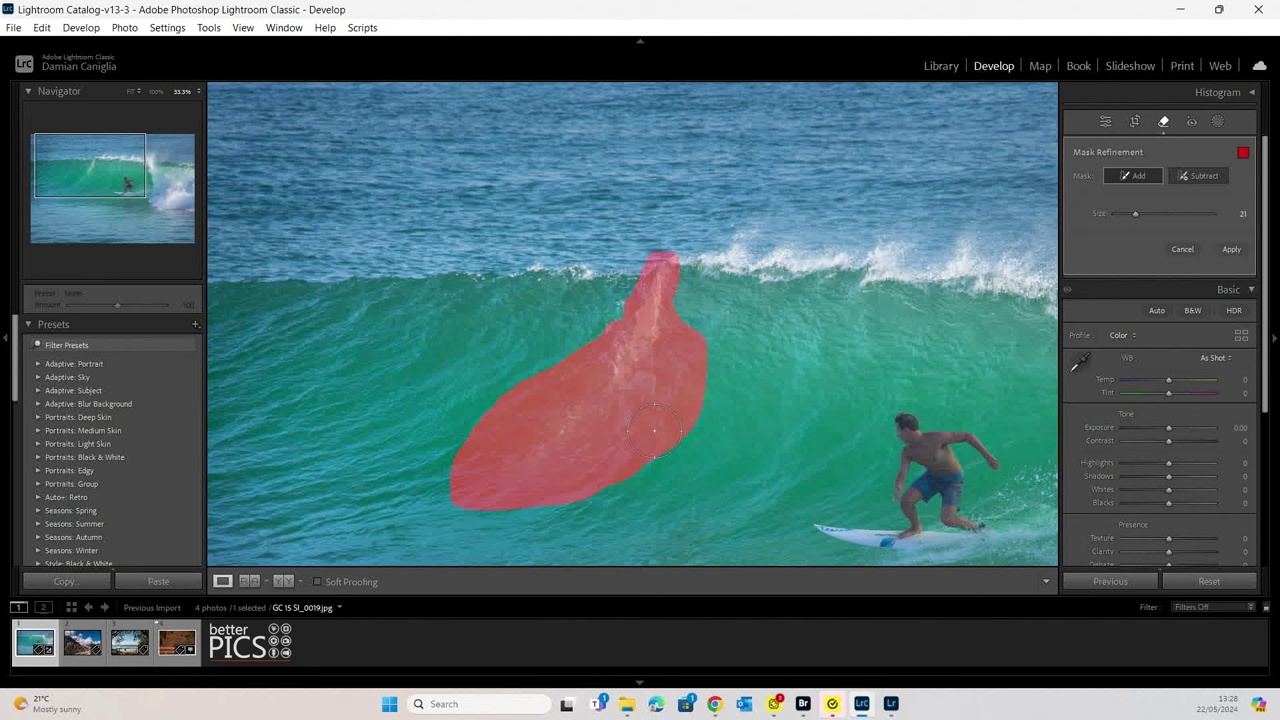
- Apply the wake removal and switch to fill variation 2 of 3
left_click(1231, 249)
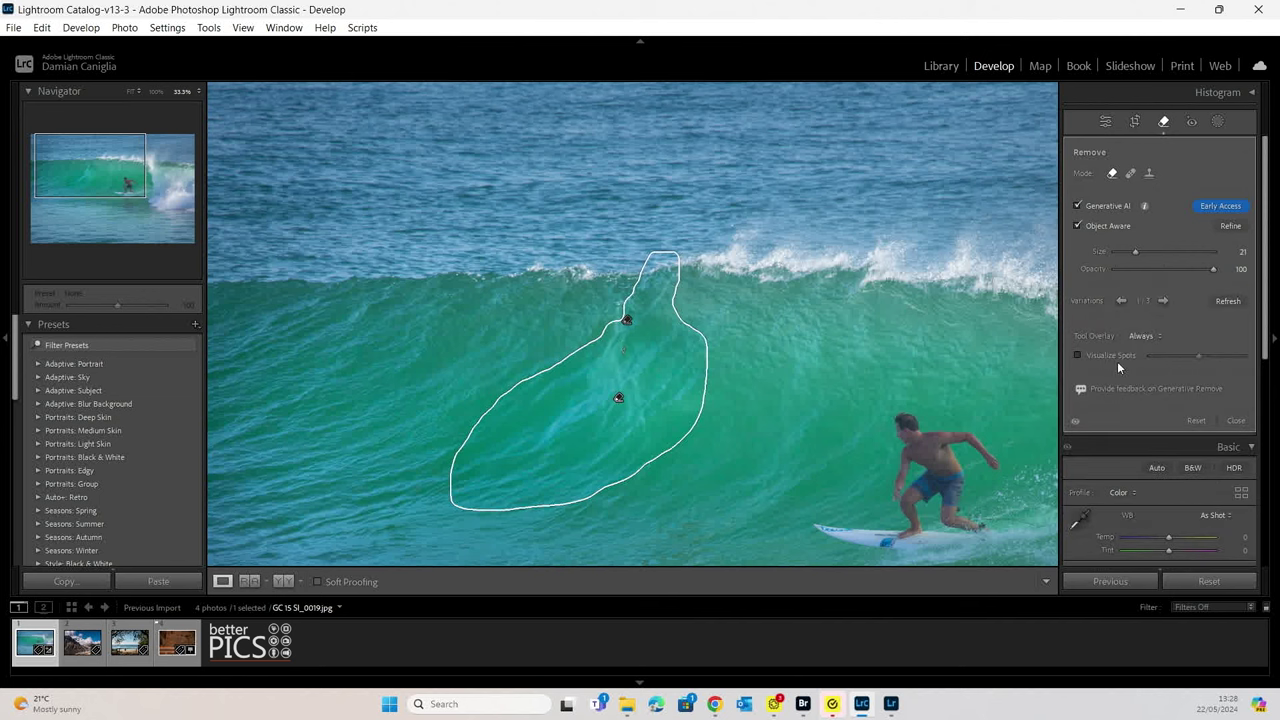
left_click(1163, 300)
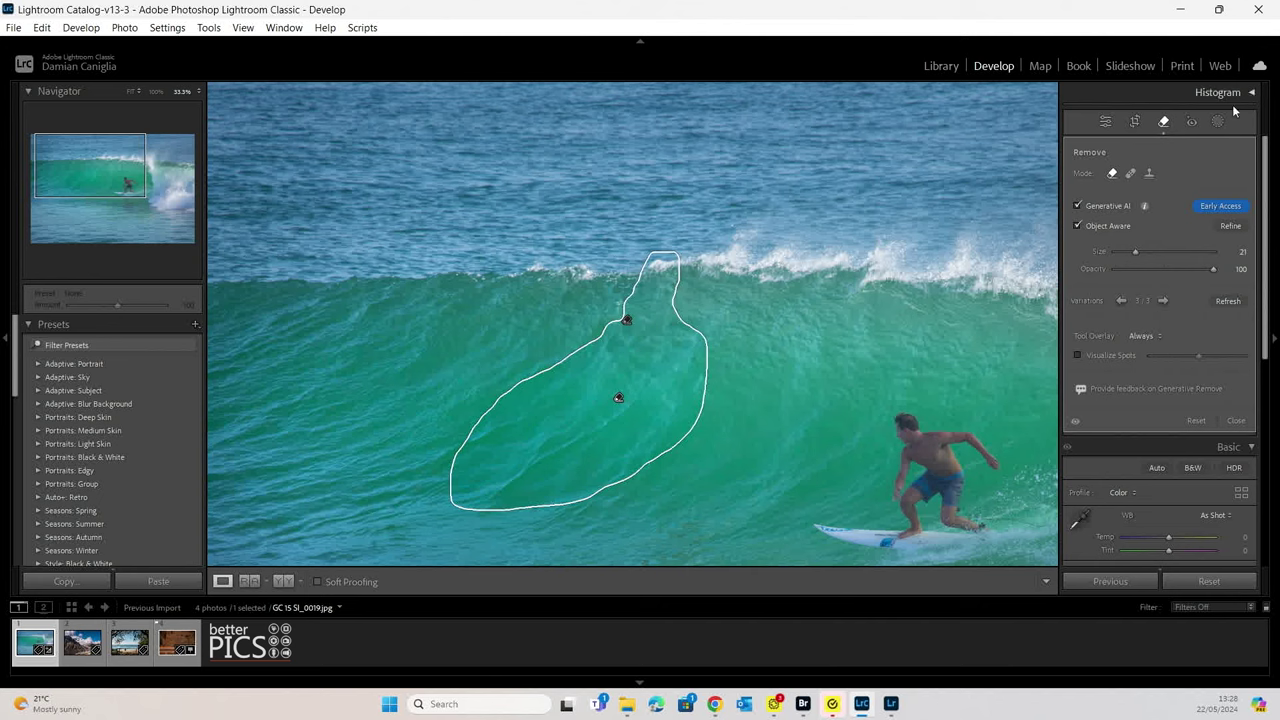
- Leave Crop for the Basic panel and fit the whole surf photo in the view
left_click(1135, 121)
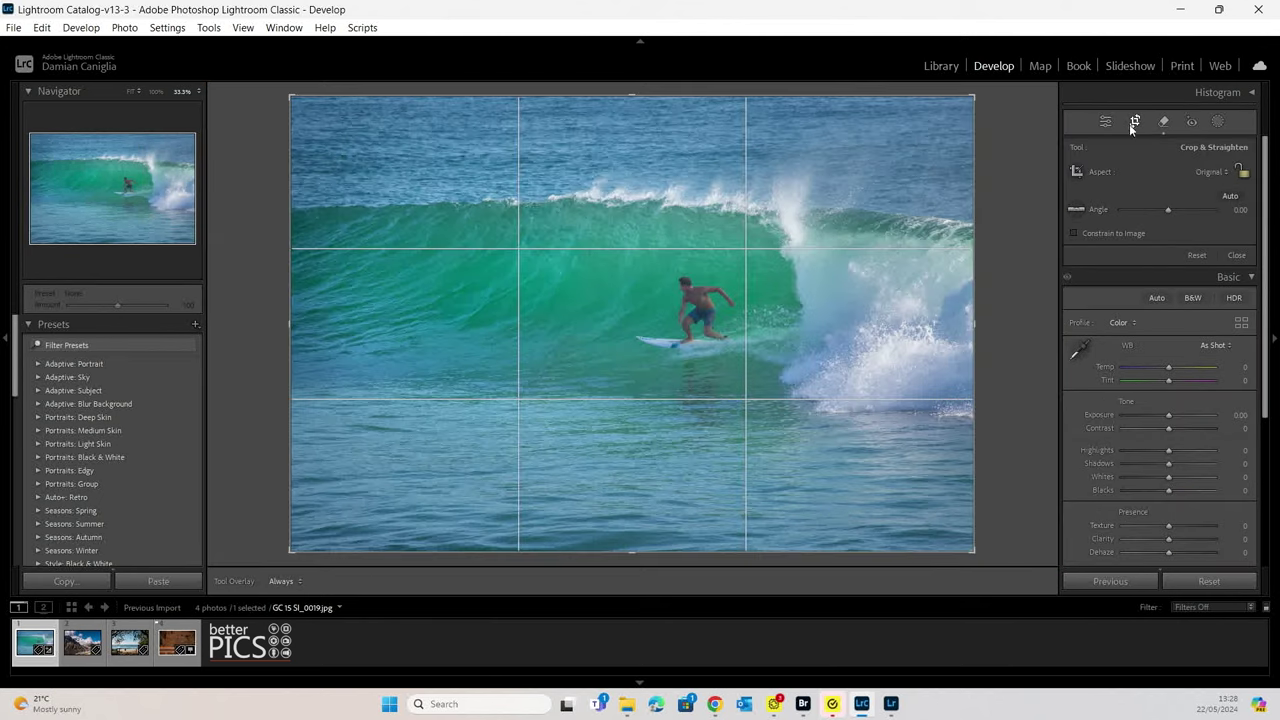
left_click(1105, 121)
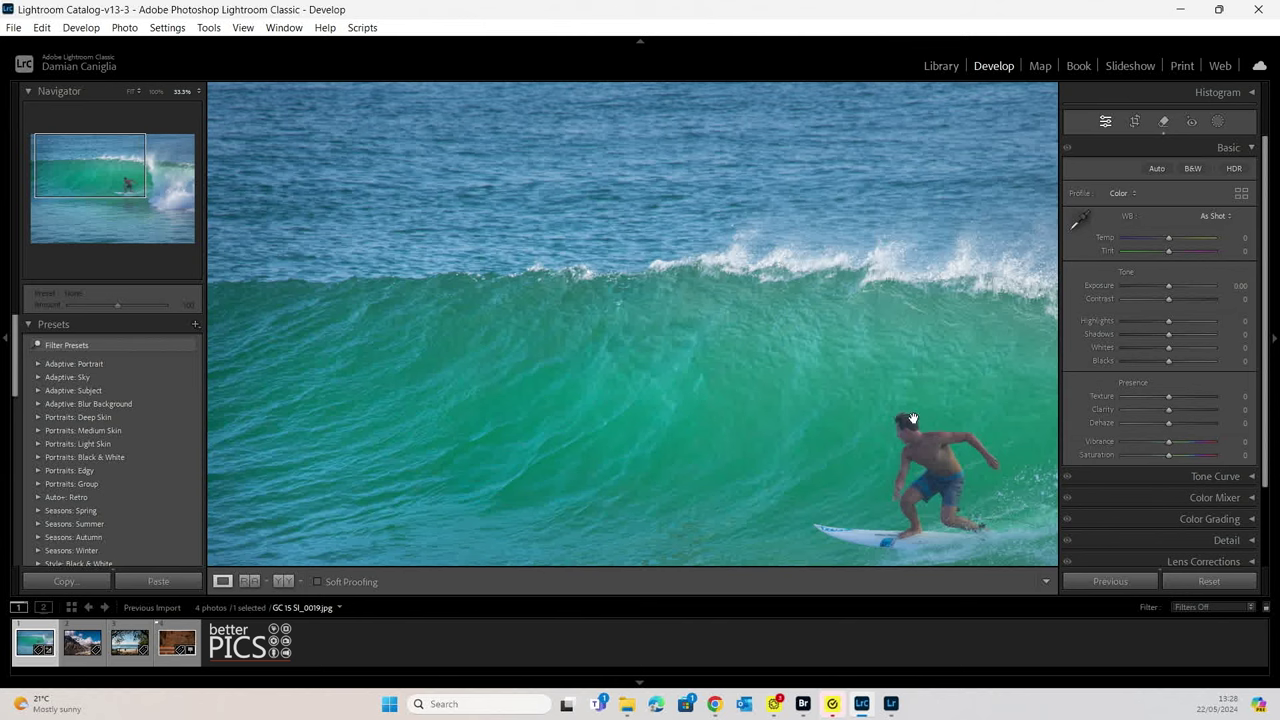
left_click(920, 403)
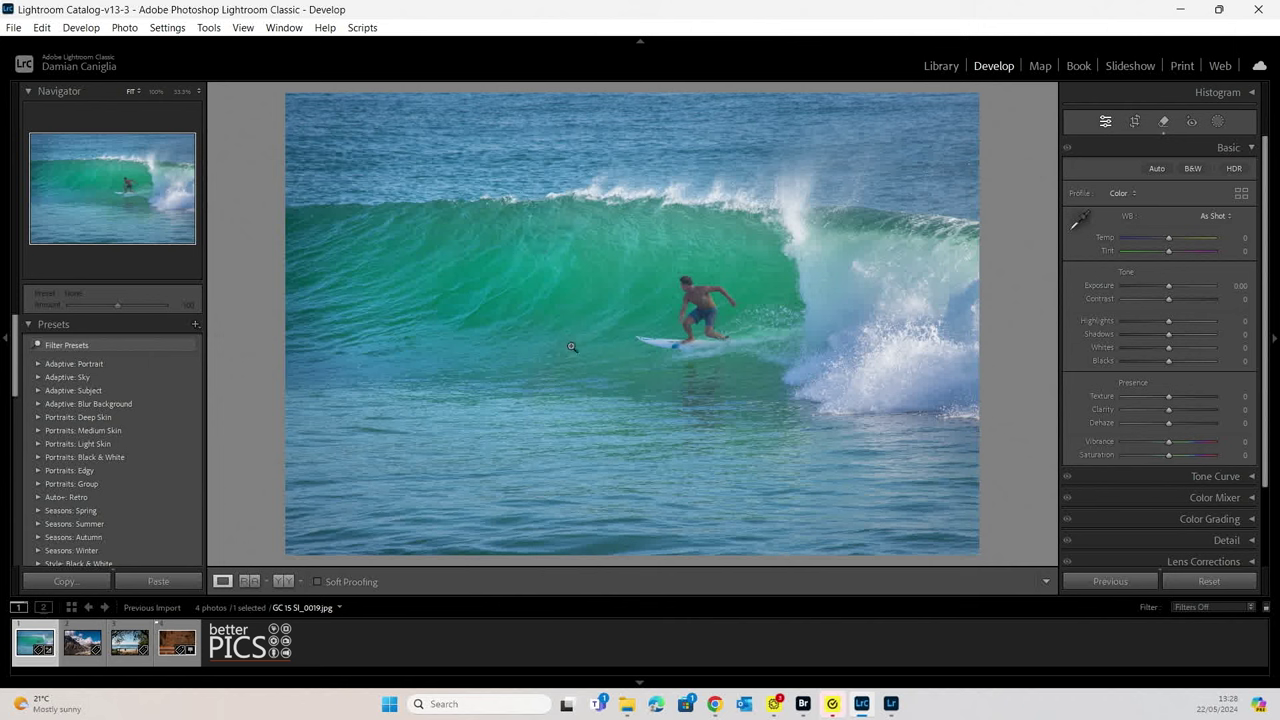
- Select the mountain hiker photo, open its Remove tool, then switch to the Lightroom app
left_click(82, 641)
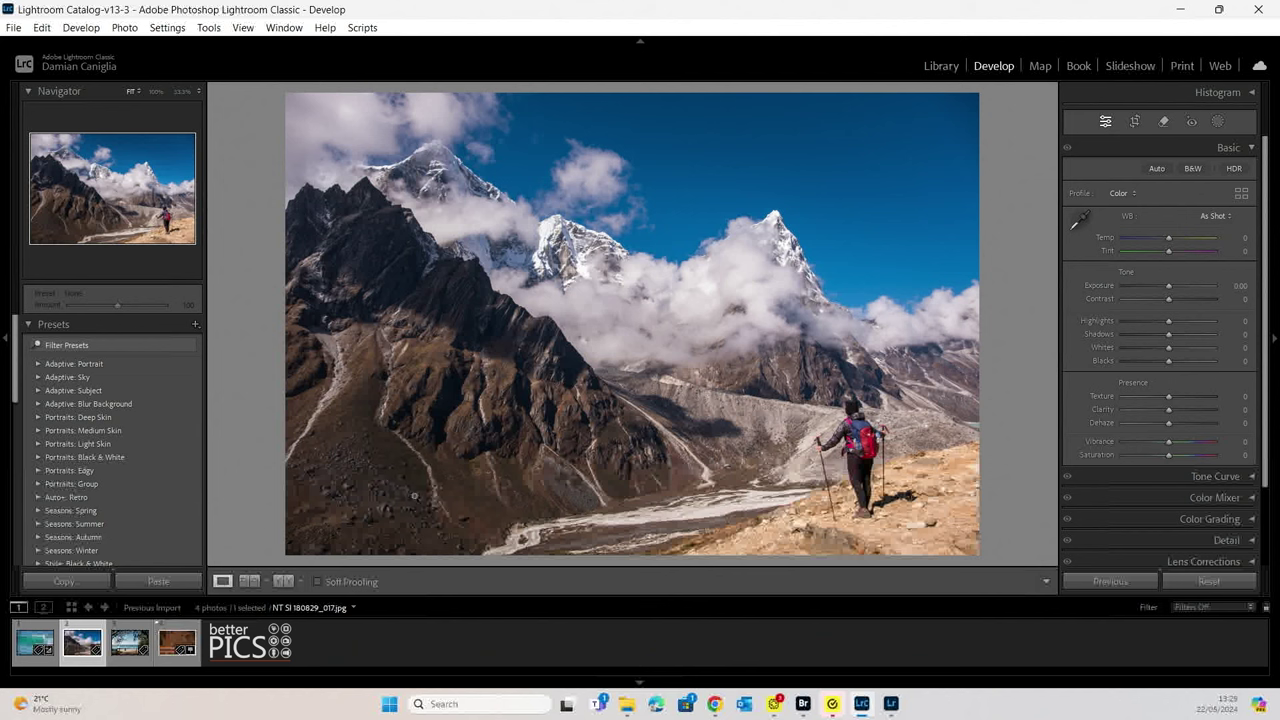
left_click(1162, 121)
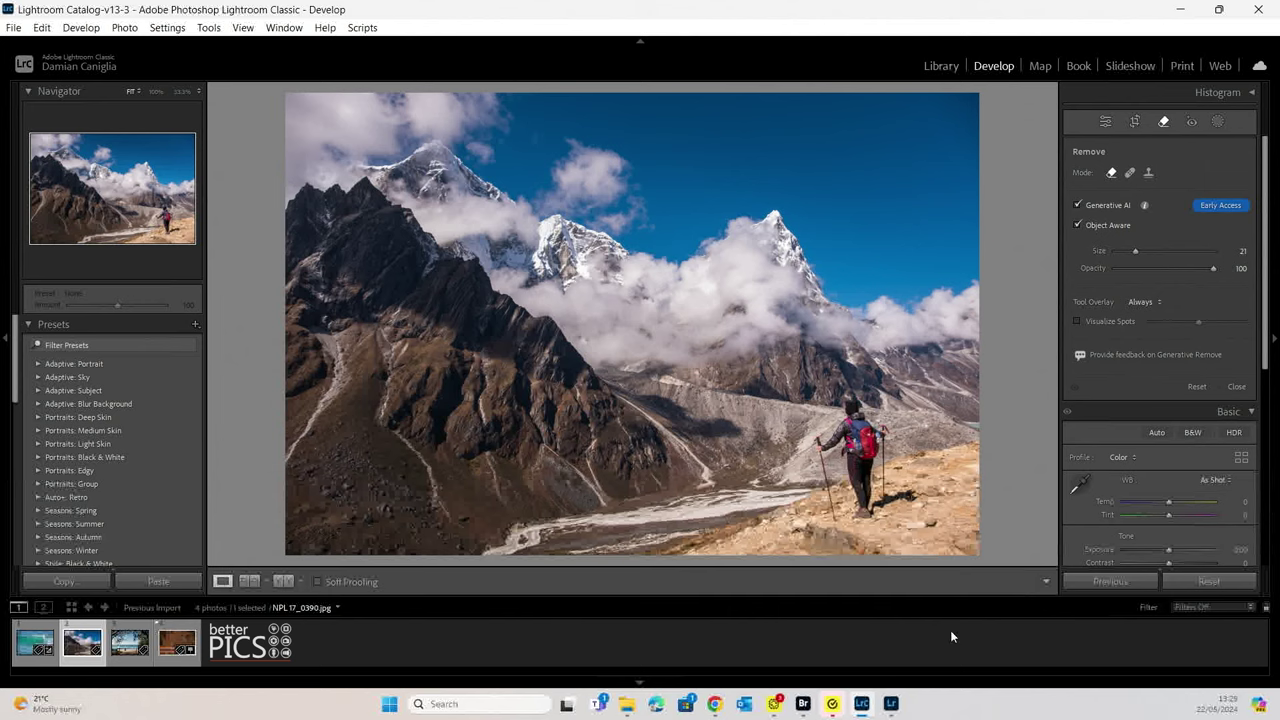
left_click(898, 708)
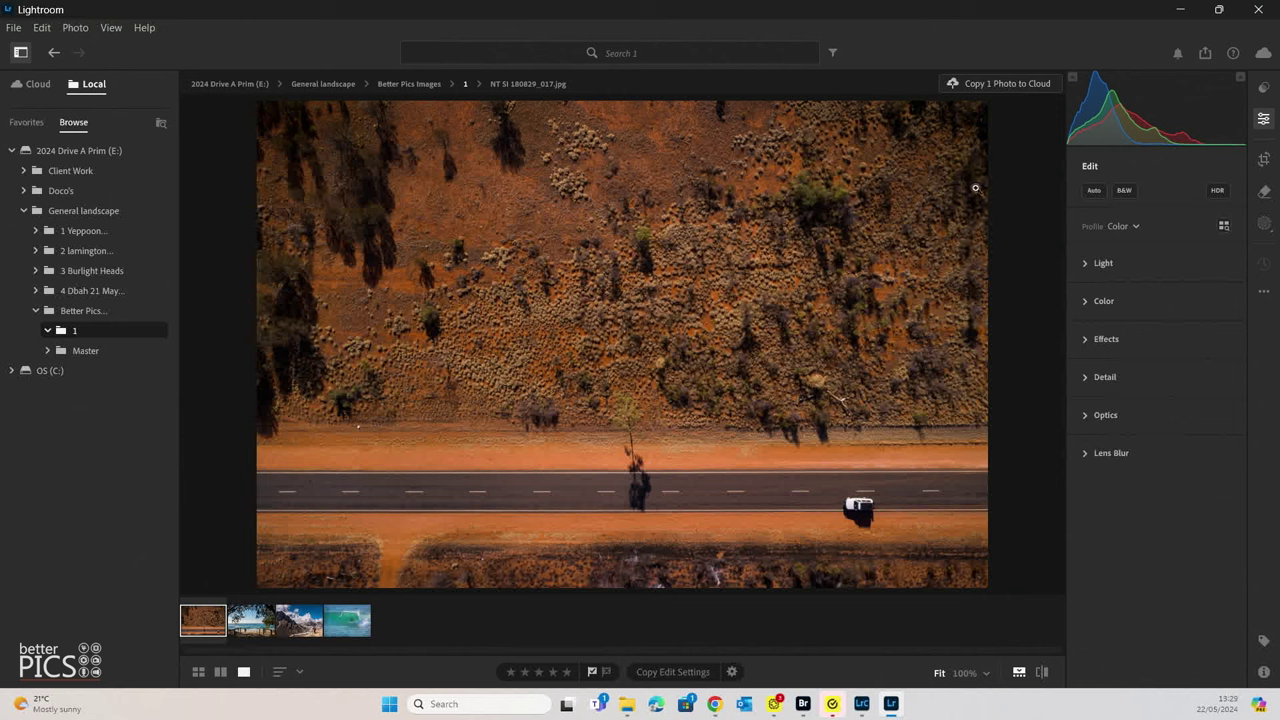
- Turn on Object Aware, set the Remove brush to size 20 and paint over the white car
left_click(1263, 192)
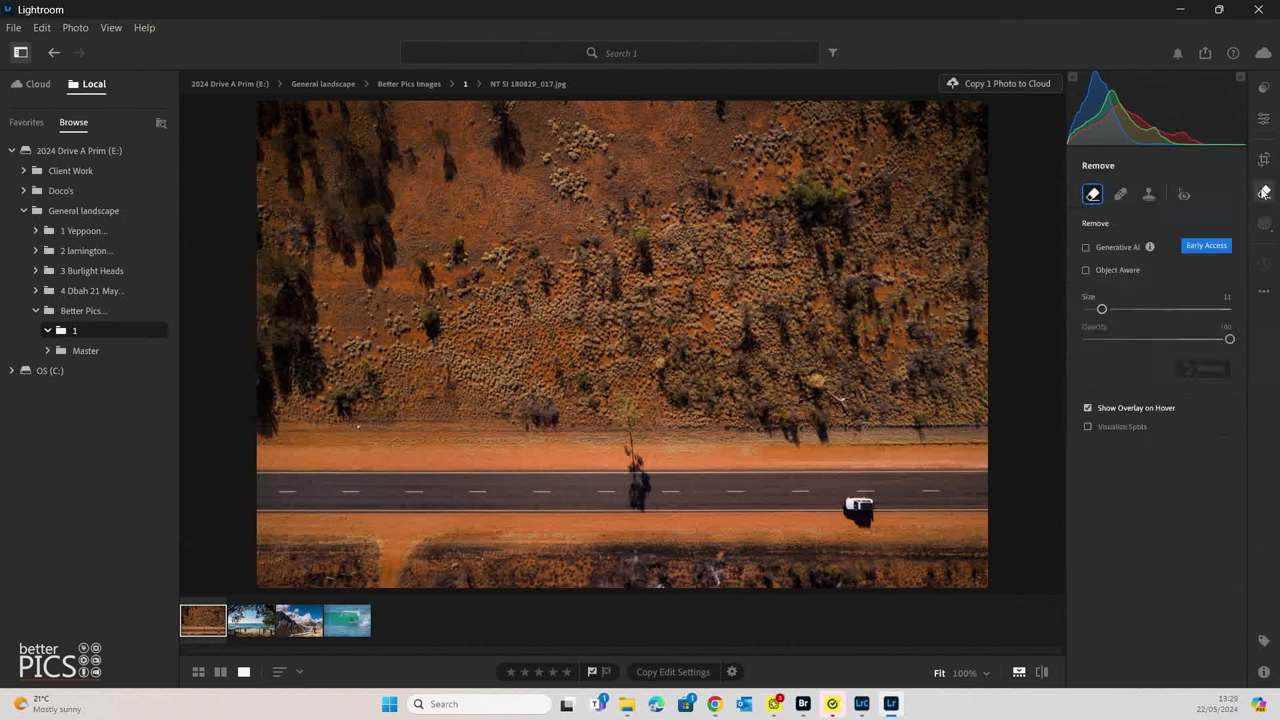
left_click(1117, 271)
left_click_drag(1101, 308, 1116, 308)
left_click_drag(858, 508, 854, 517)
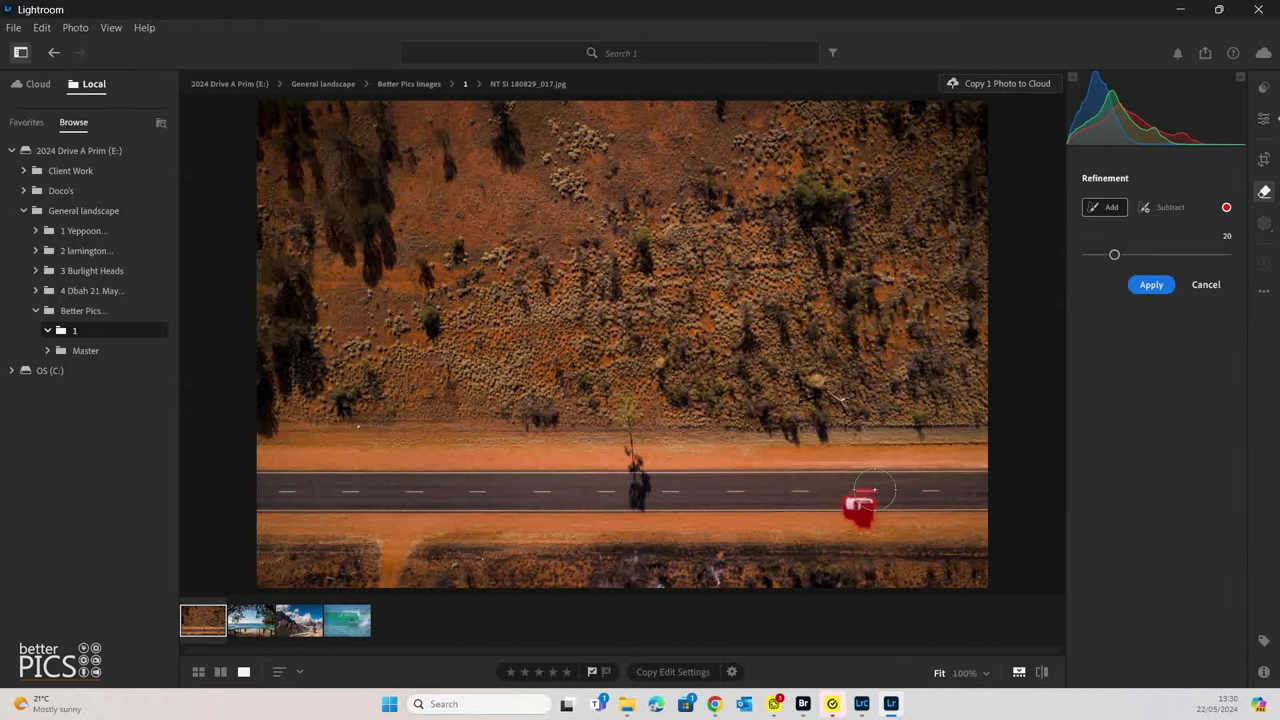
- Redo the mask at 100% zoom with size 17 over the car and its shadow, and apply it
left_click(1207, 285)
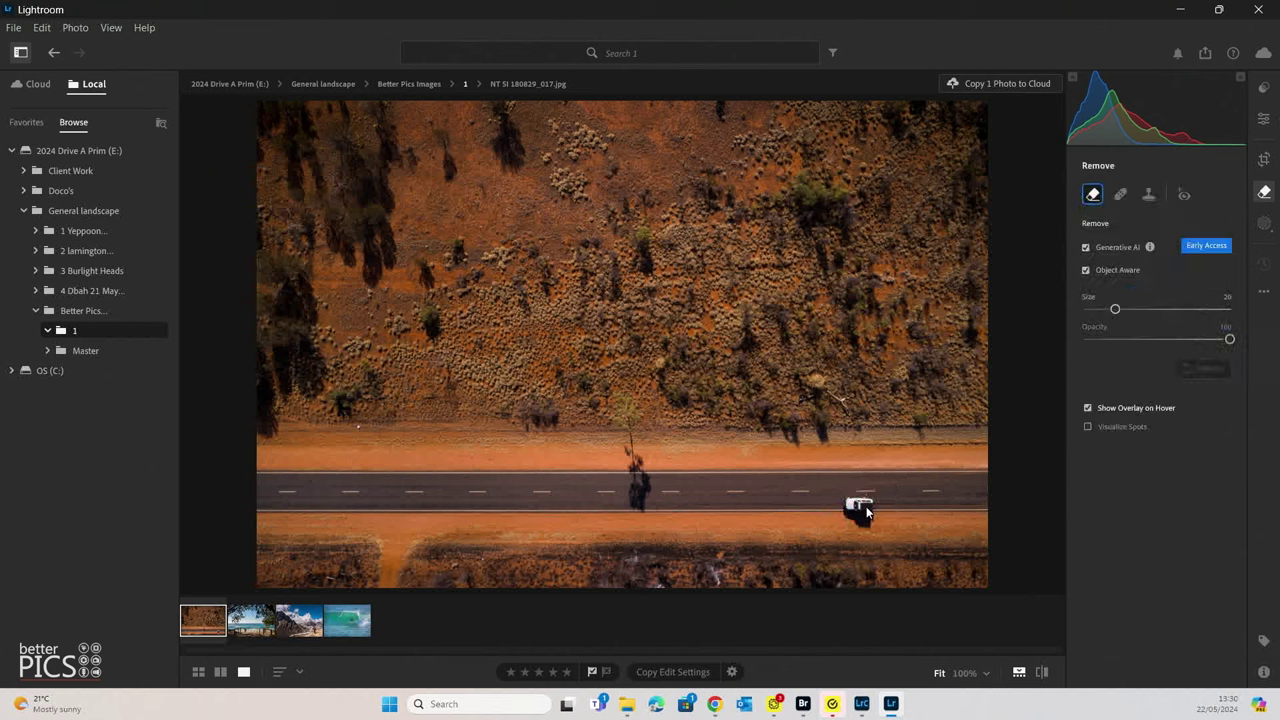
key("z")
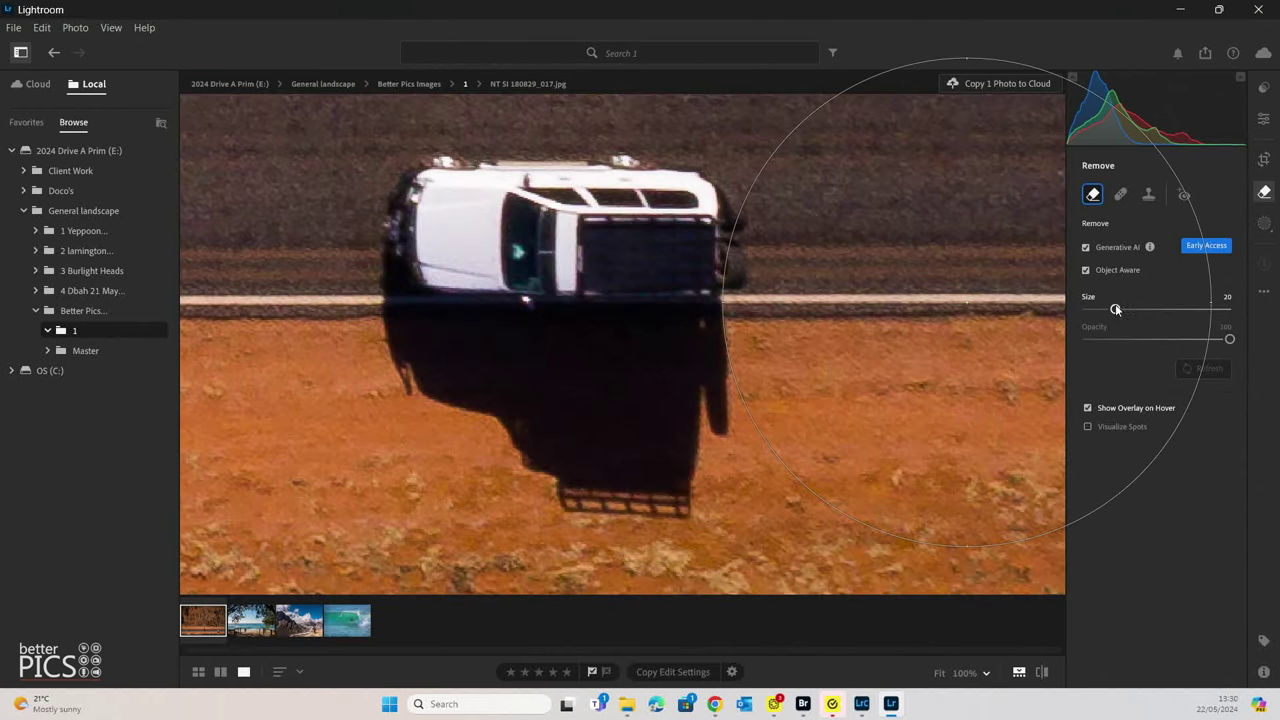
left_click_drag(1116, 309, 1110, 309)
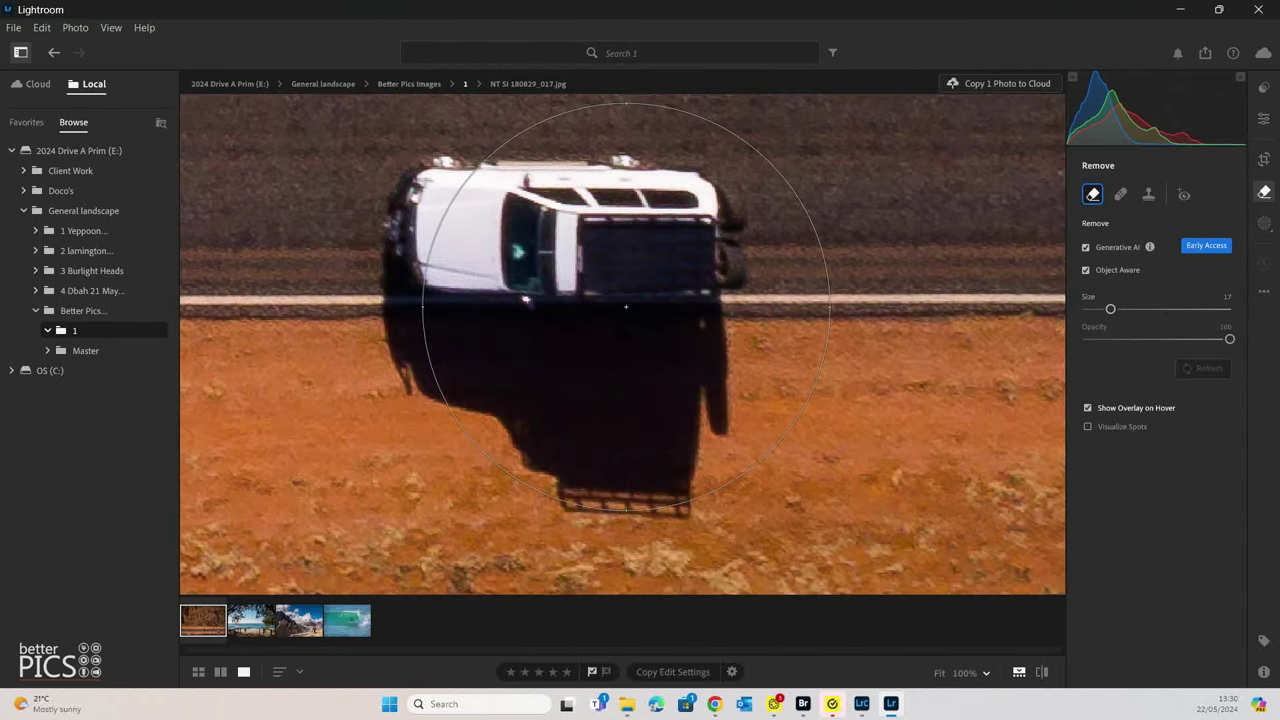
mouse_move(626, 306)
left_mouse_down()
mouse_move(489, 315)
mouse_move(569, 365)
mouse_move(666, 357)
left_mouse_up()
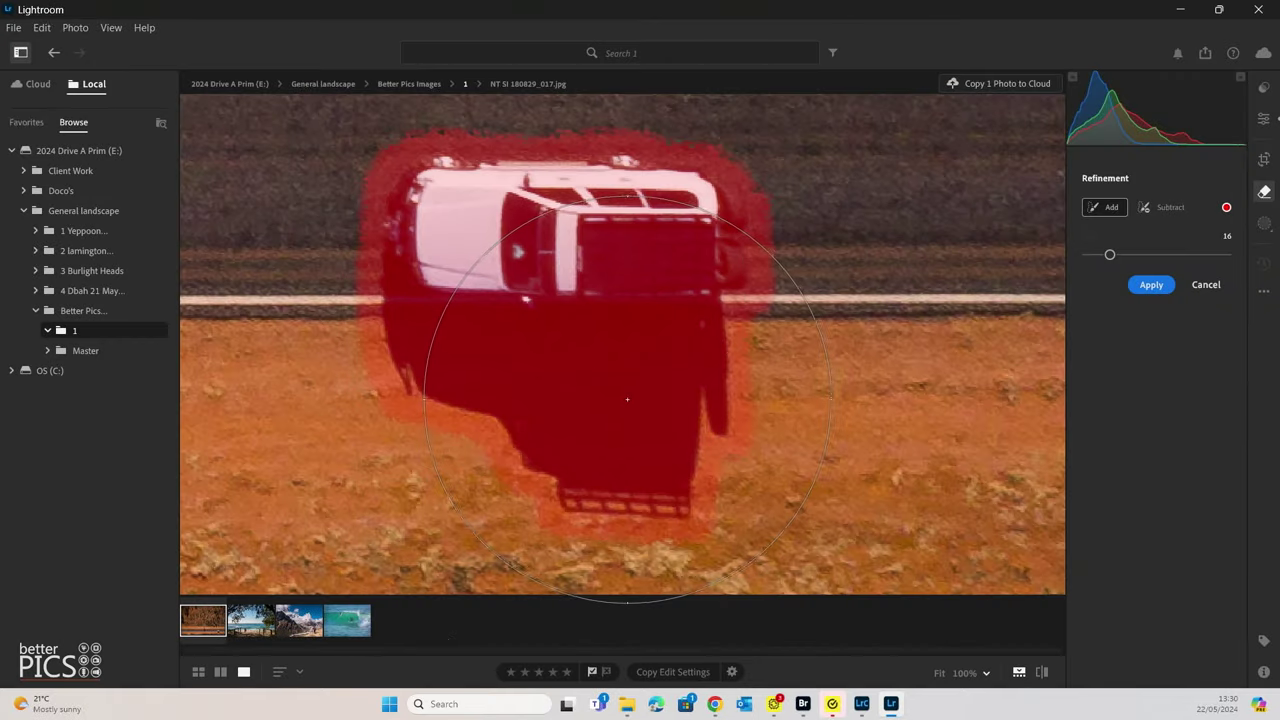
left_click(1150, 287)
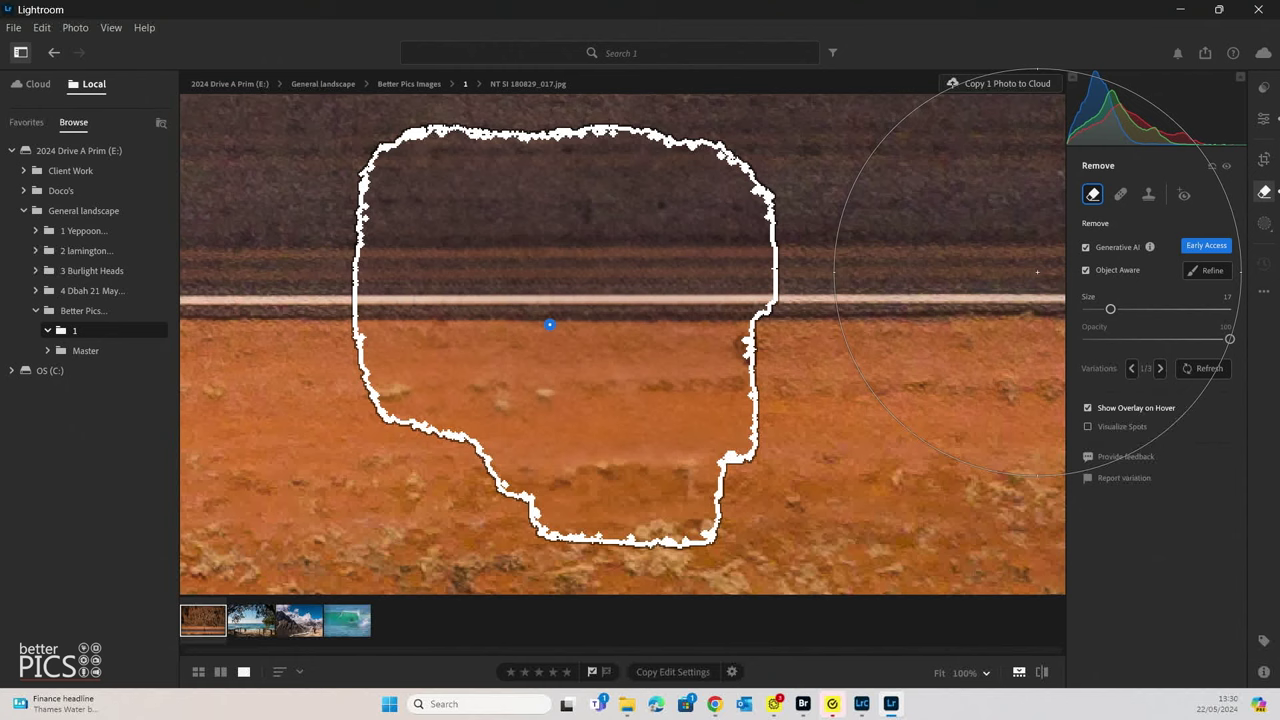
- Cycle through the three fill variations, then return to the full-photo view
left_click(1162, 370)
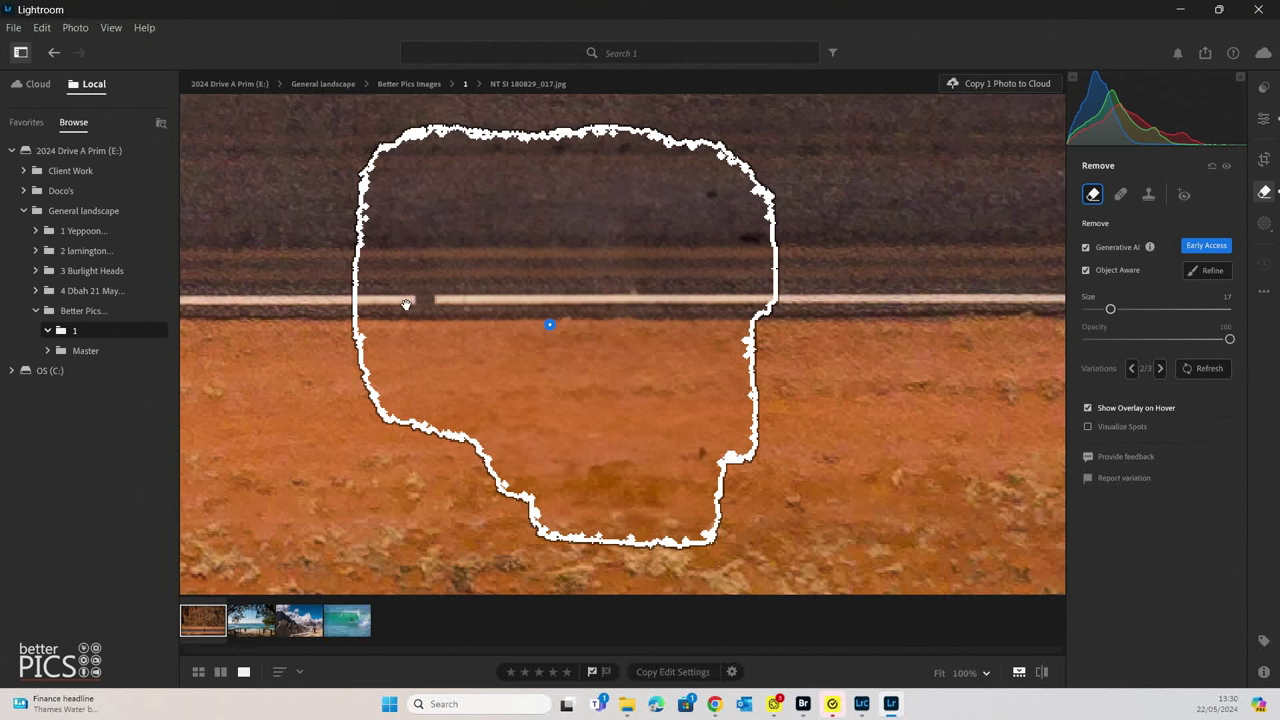
left_click(1160, 368)
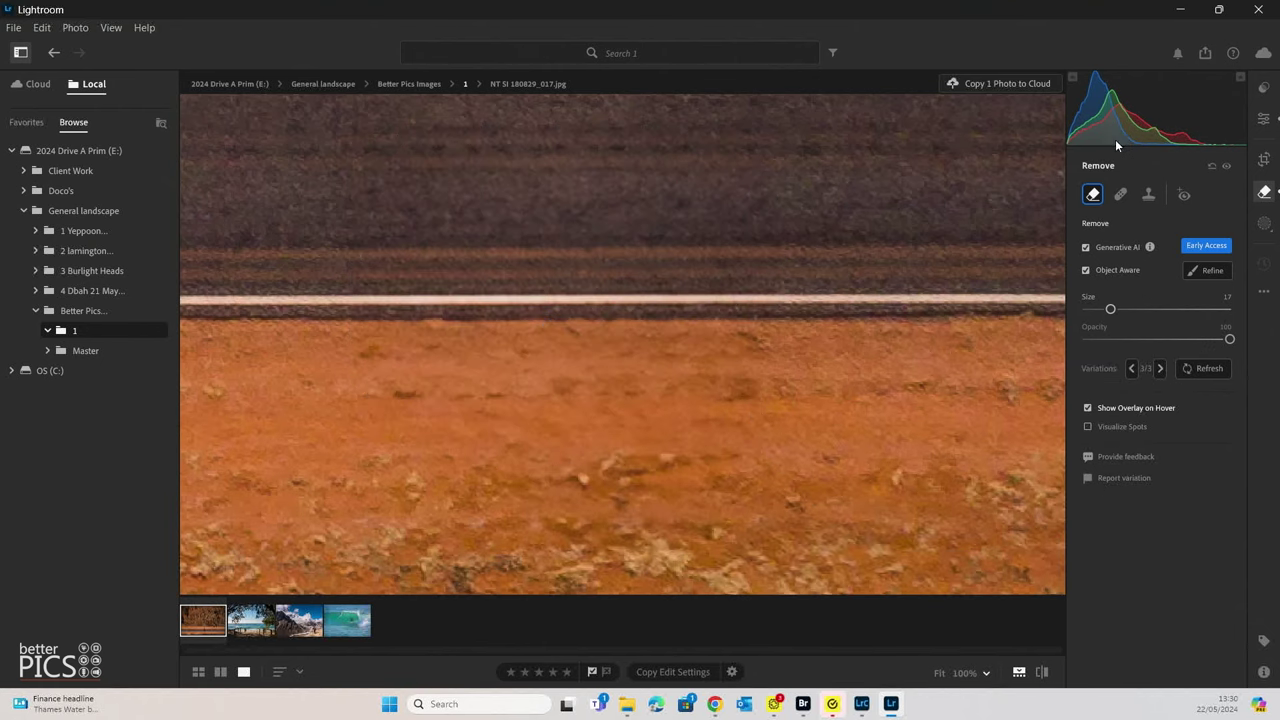
scroll(1107, 143, "down", 2)
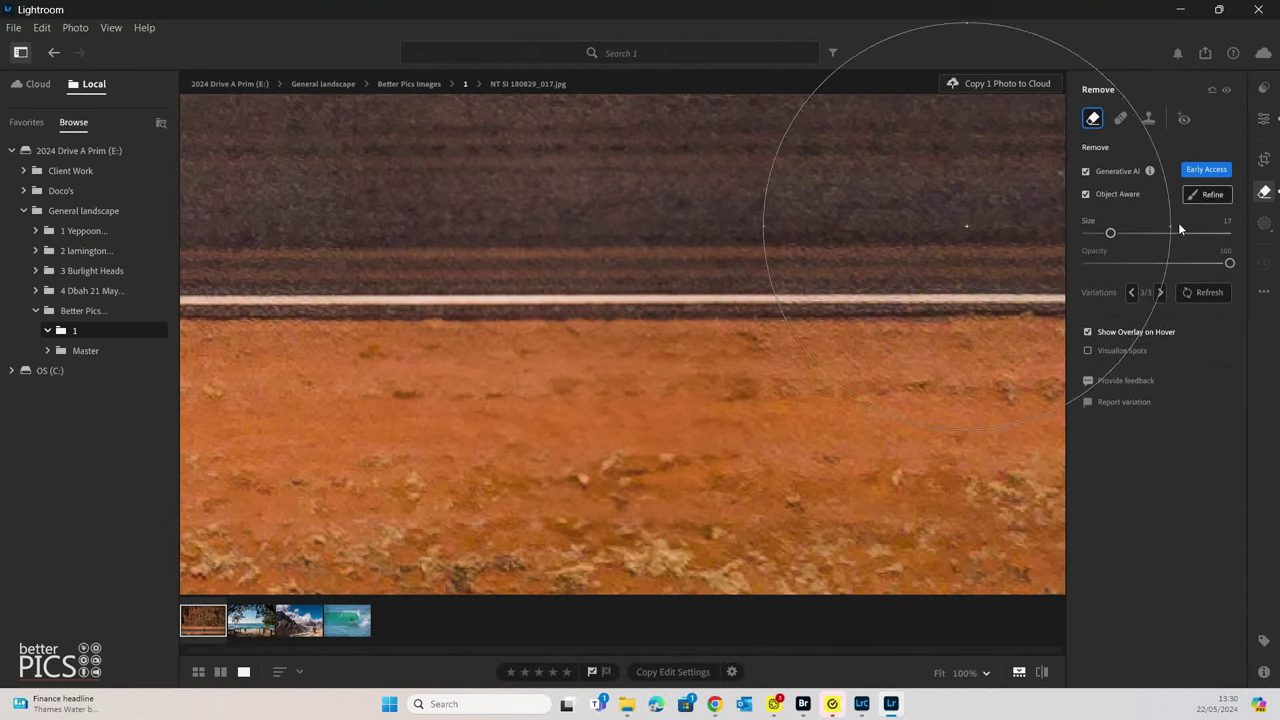
key("e")
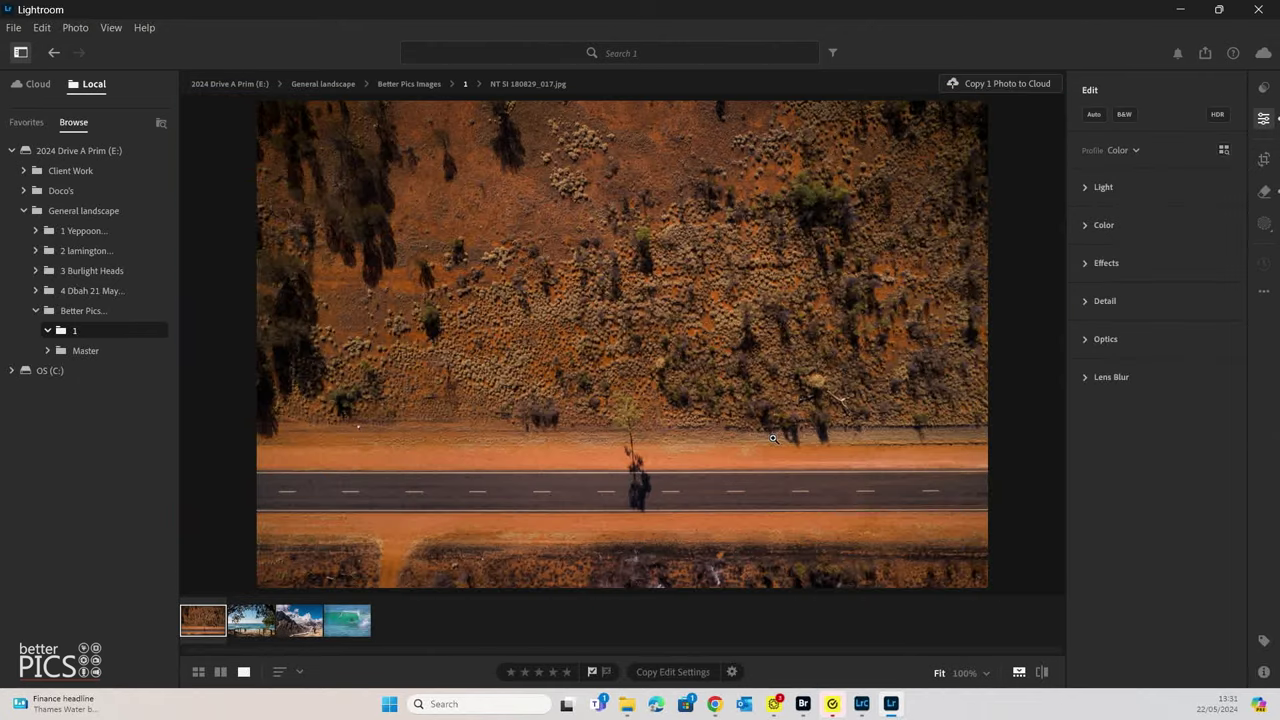
- Zoom in on the tree, paint over its long shadow across the road and apply generative removal
left_click(660, 464)
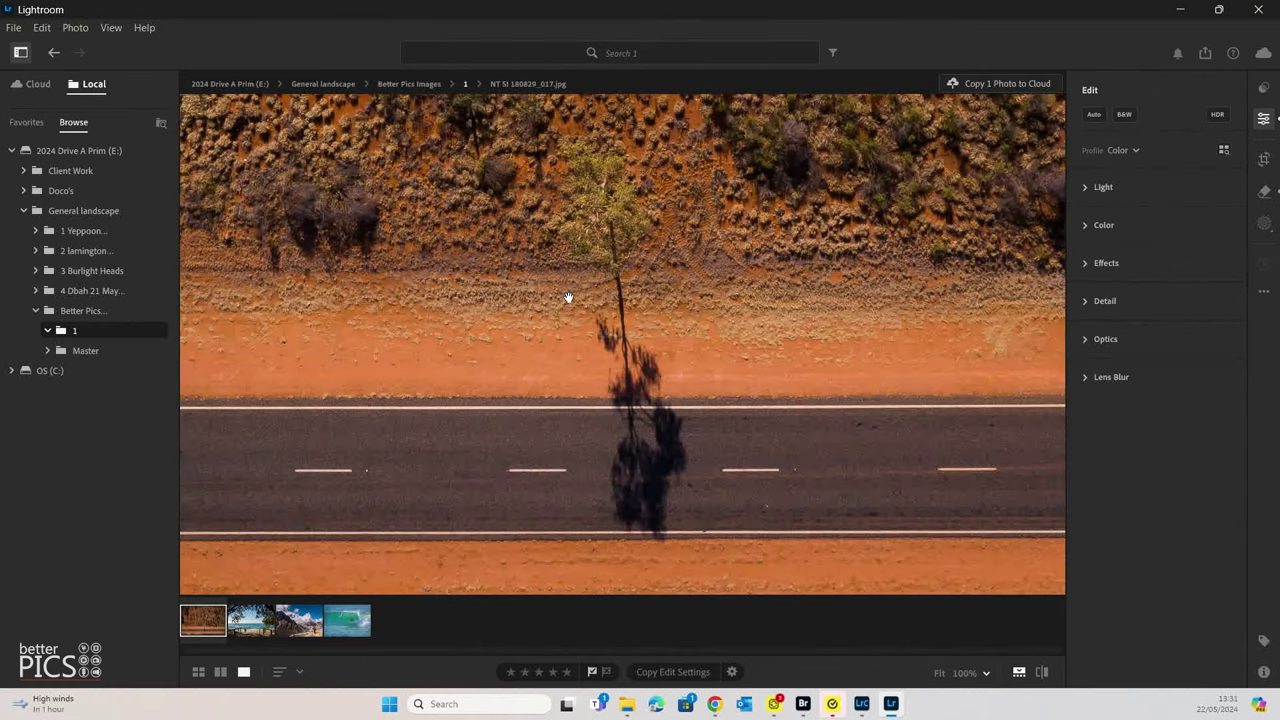
left_click(1265, 193)
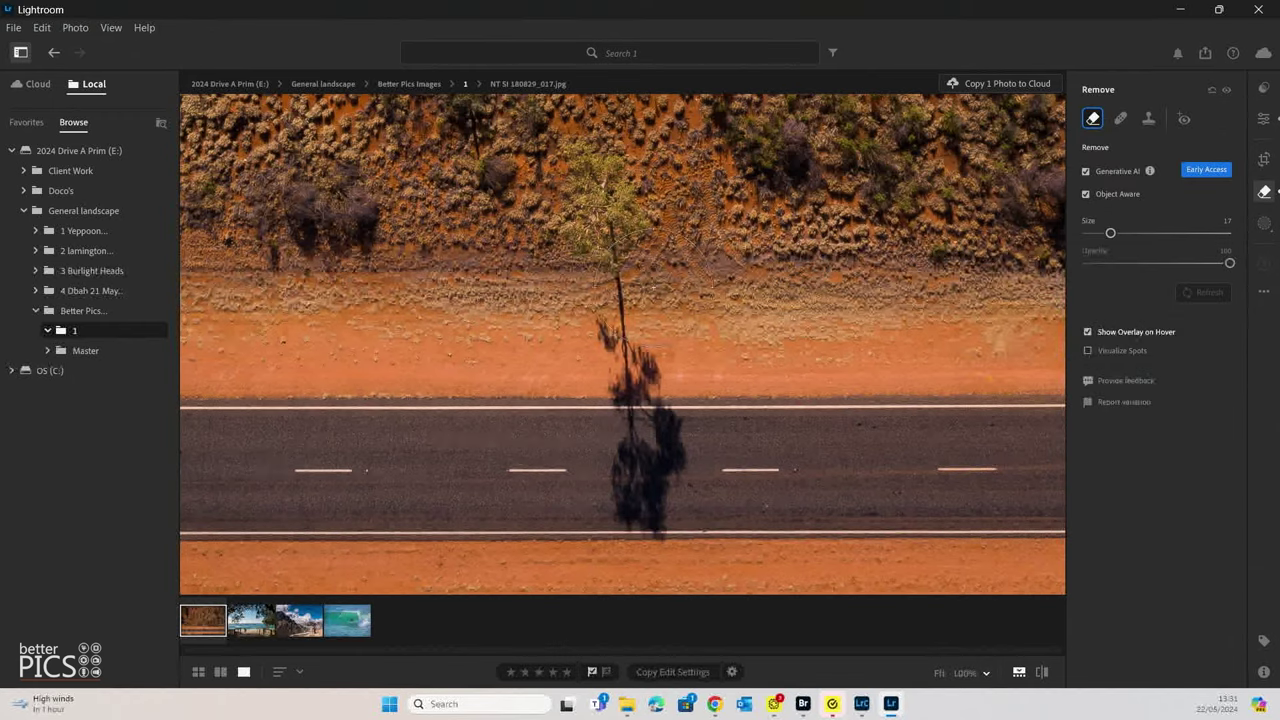
mouse_move(620, 337)
left_mouse_down()
mouse_move(651, 409)
mouse_move(651, 494)
mouse_move(627, 503)
mouse_move(617, 383)
mouse_move(629, 322)
mouse_move(623, 331)
left_mouse_up()
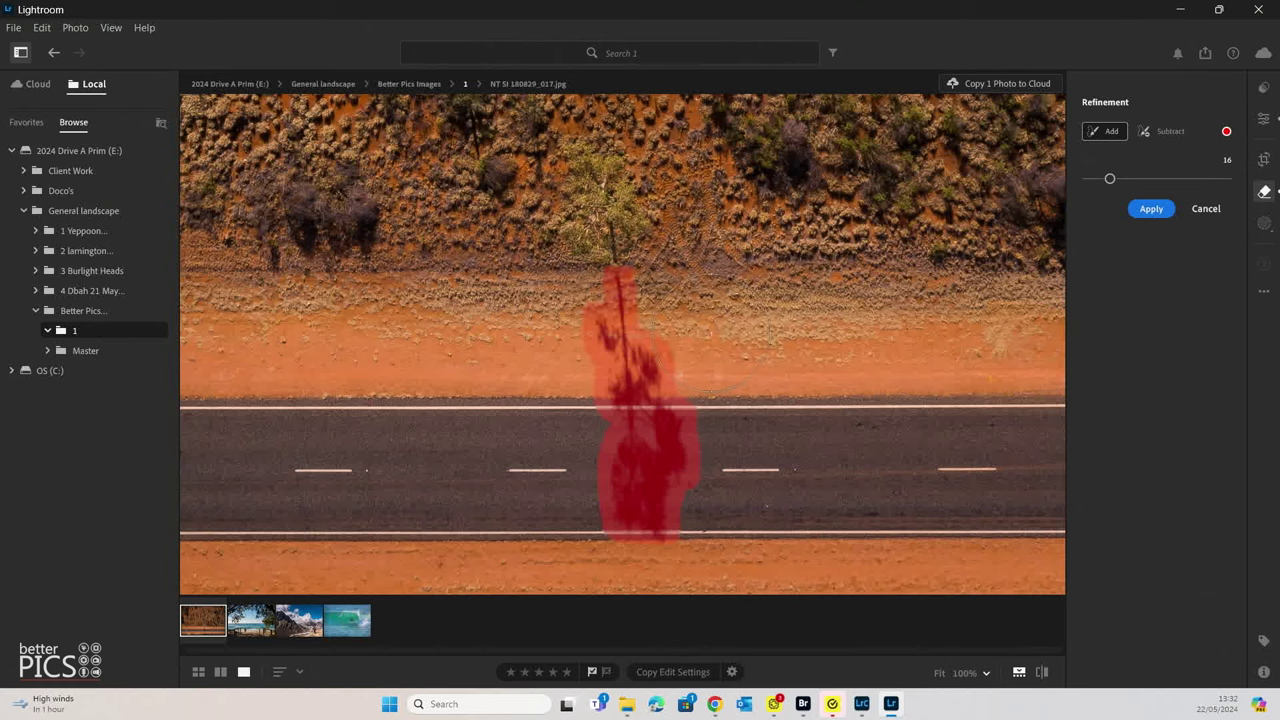
left_click(1151, 209)
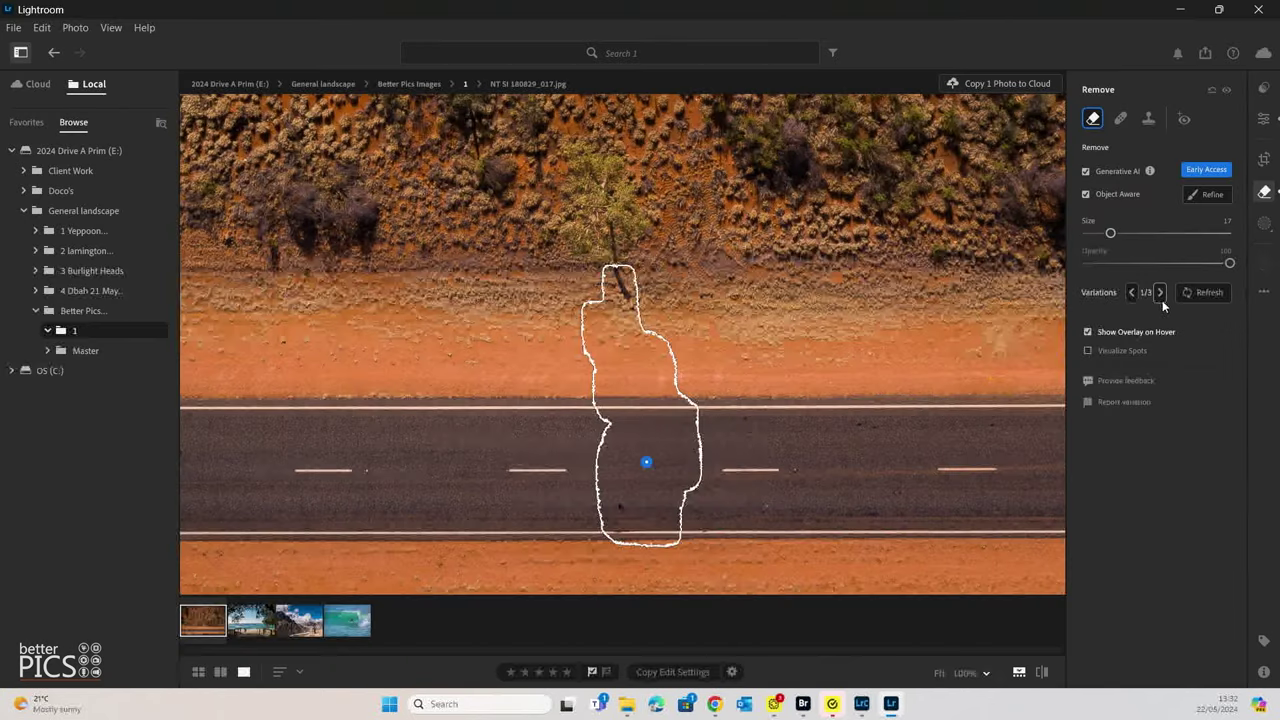
- Compare the three generated fills for the tree shadow and settle on one
left_click(1161, 292)
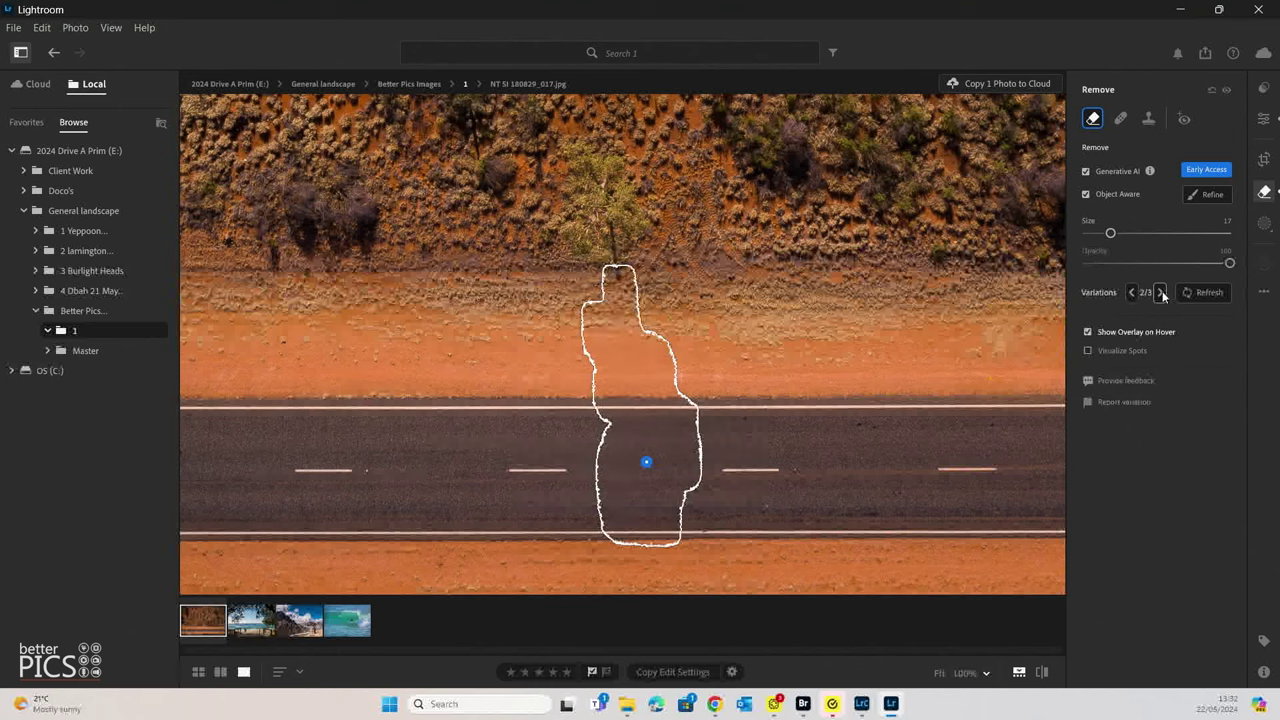
left_click(1161, 292)
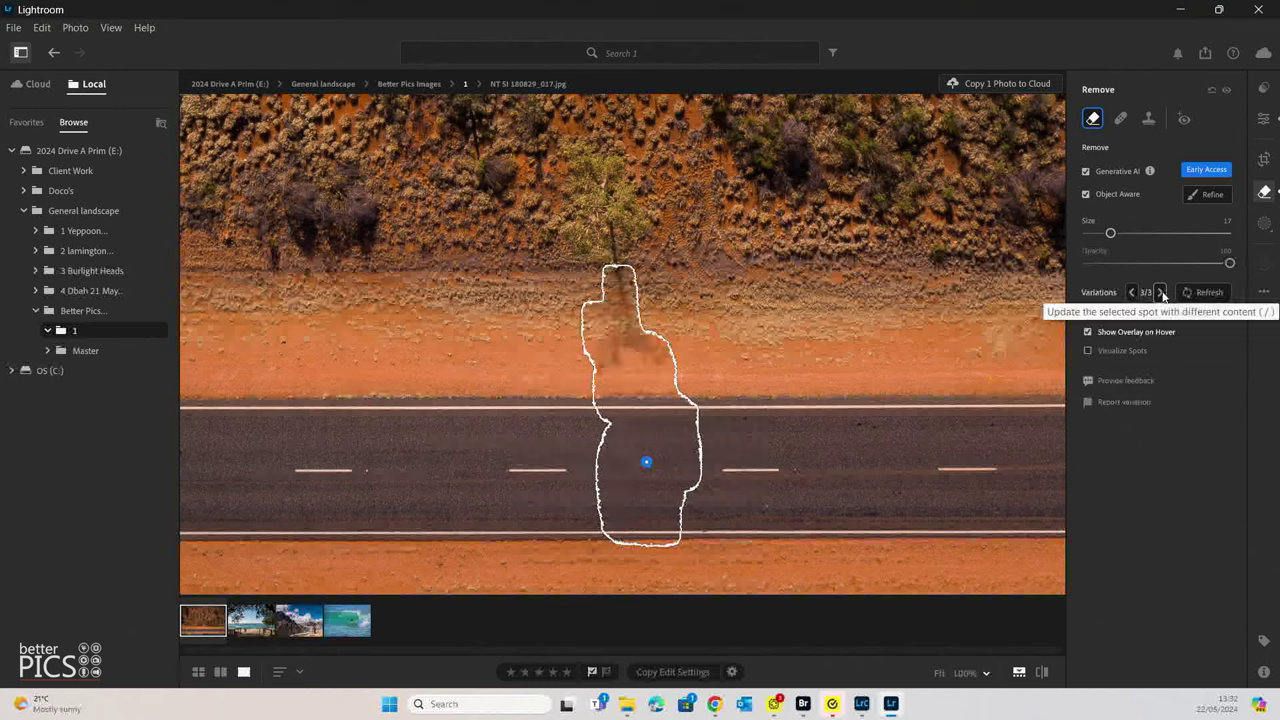
left_click(1160, 292)
left_click(1160, 292)
left_click(1160, 292)
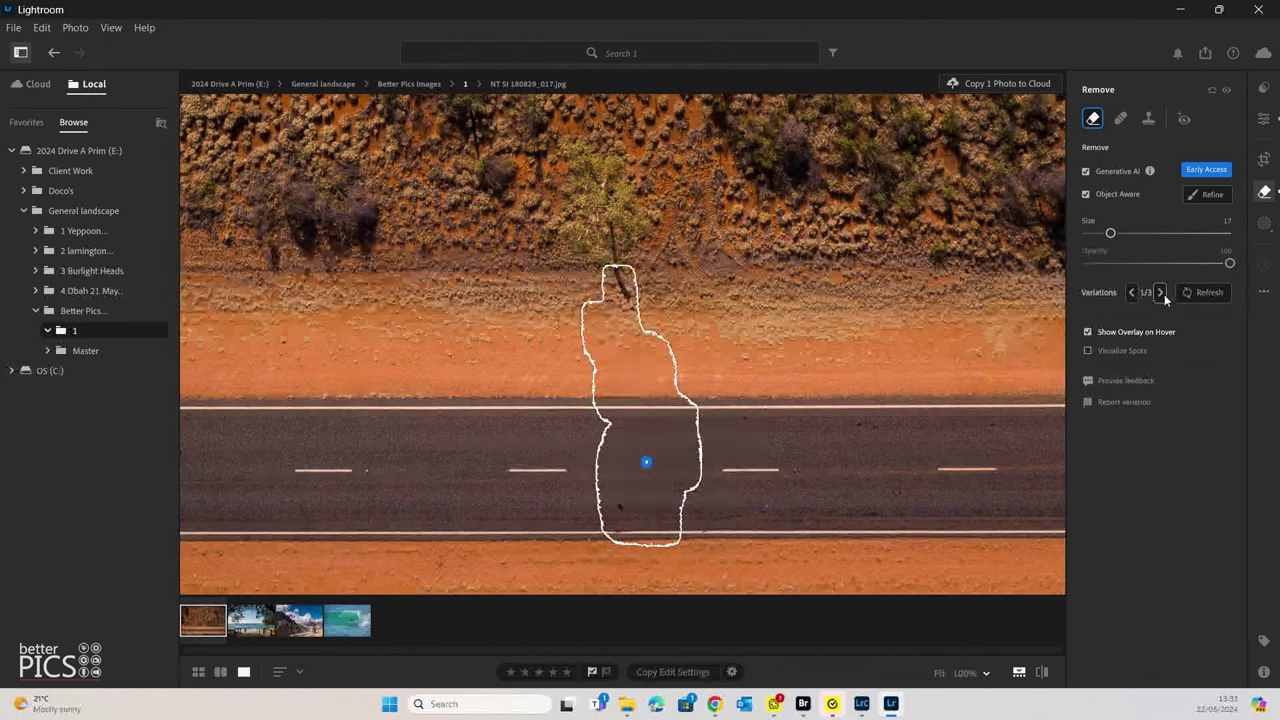
left_click(1162, 293)
left_click(1162, 293)
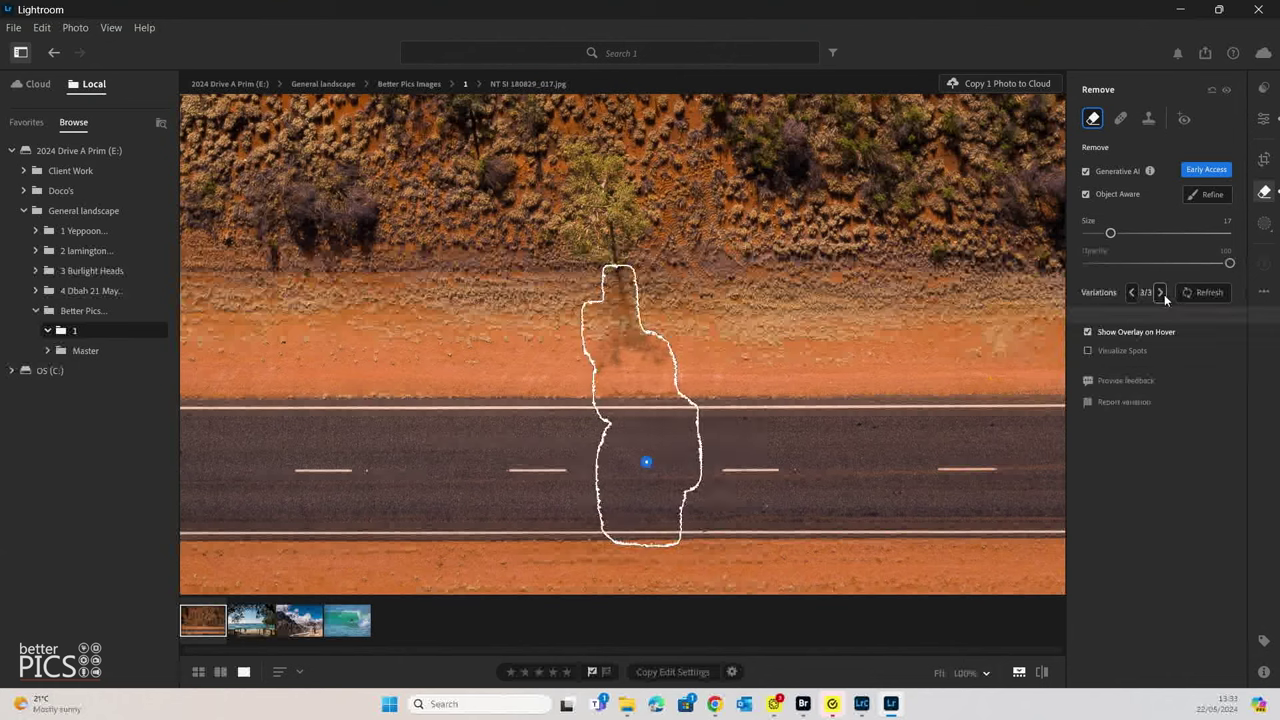
left_click(1131, 292)
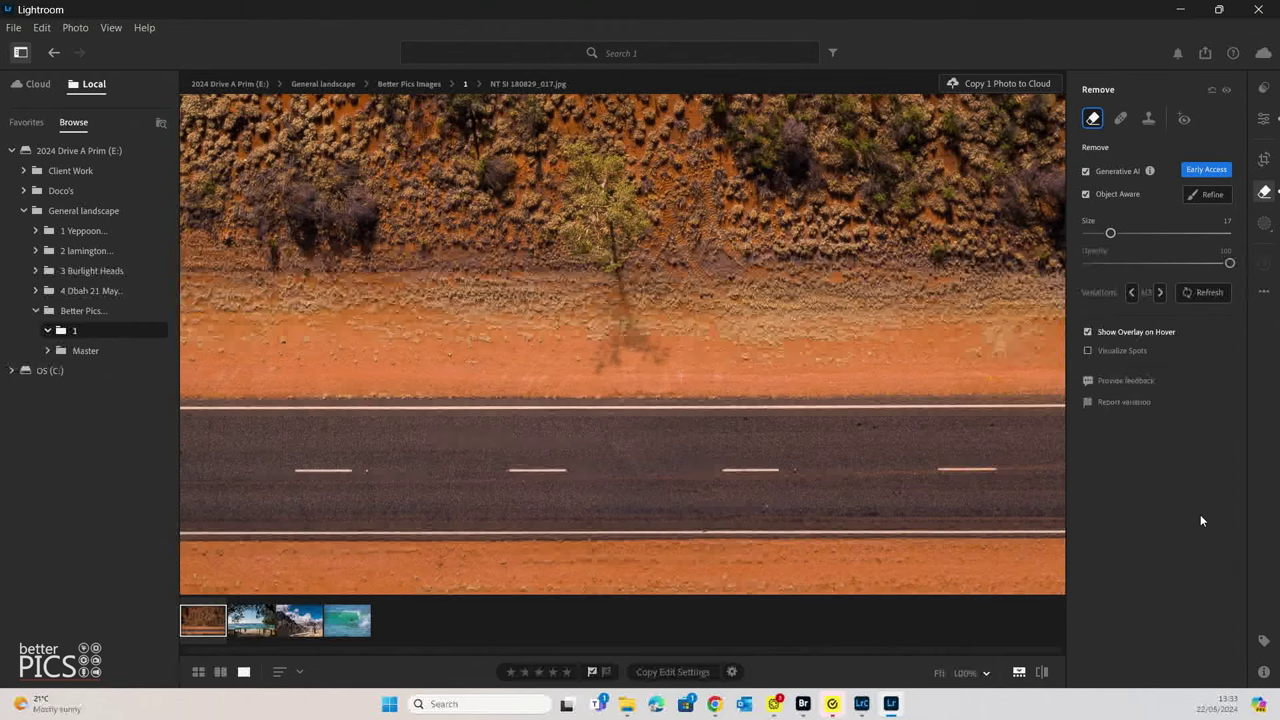
- Show the Premium presets list beside the cleaned road photo using the Shift+P shortcut
key("shift+p")
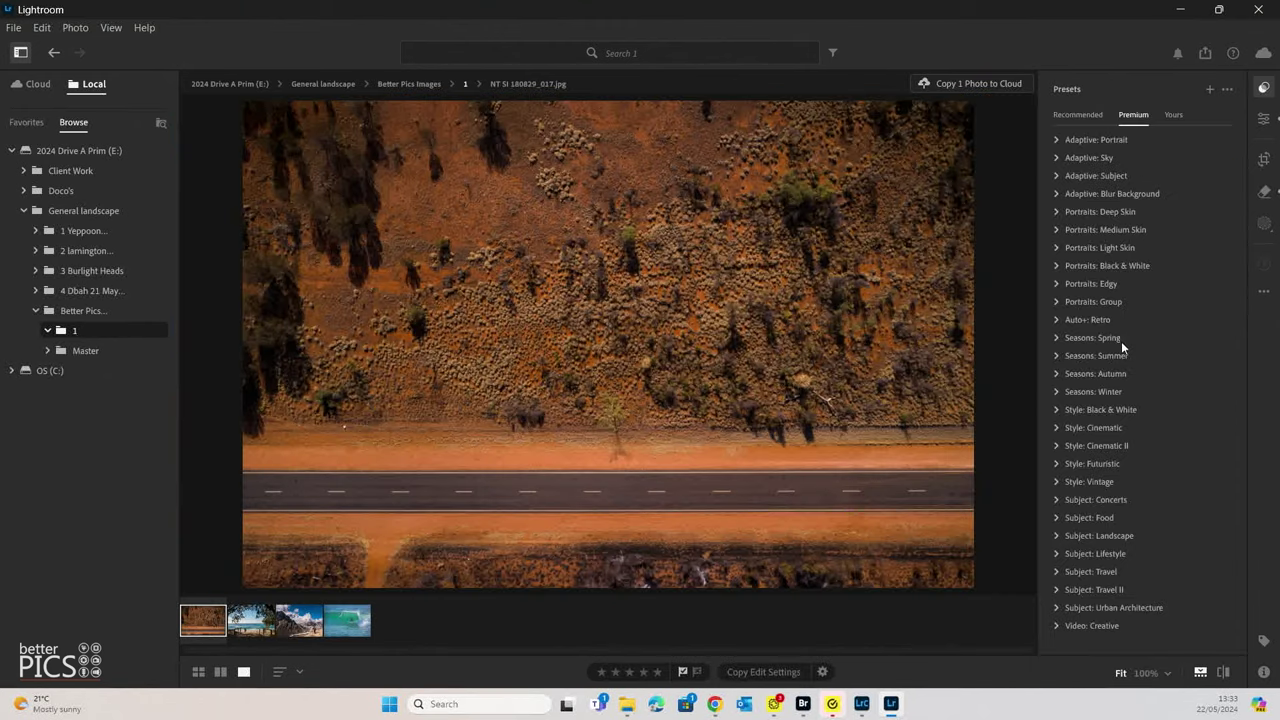